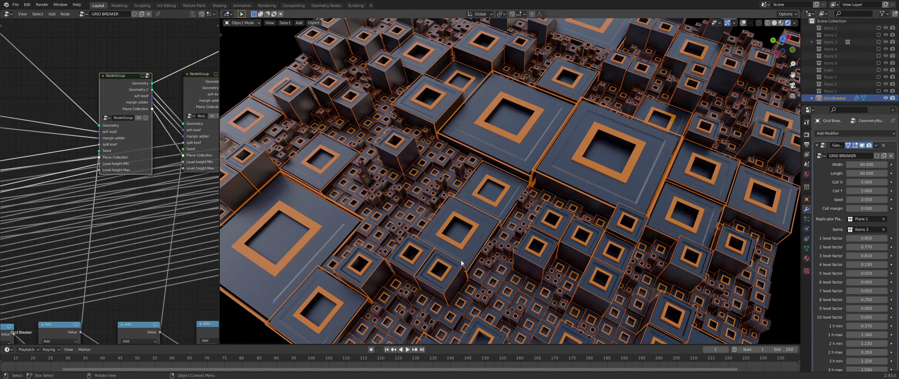
# - Frame the whole node network, then merge the node editor into the 3D Viewport
pyautogui.moveTo(216, 187); pyautogui.dragTo(216, 230, button='middle')
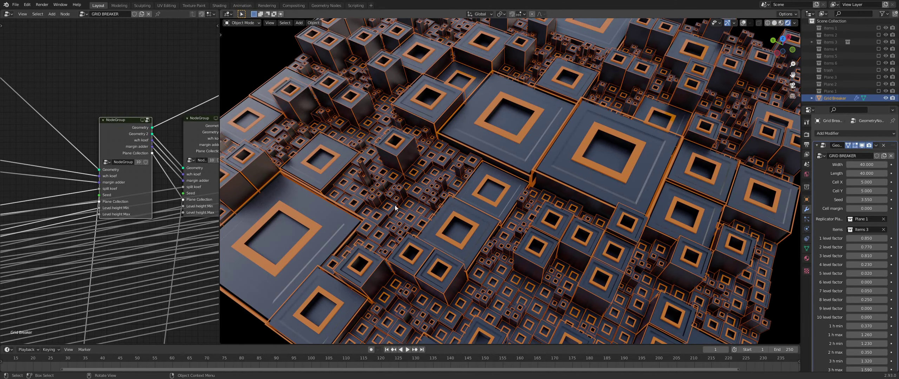
pyautogui.moveTo(220, 228); pyautogui.dragTo(505, 228)
pyautogui.scroll(-3, 408, 223)
pyautogui.moveTo(402, 247)
pyautogui.mouseDown(button='middle')
pyautogui.moveTo(254, 247)
pyautogui.moveTo(231, 334)
pyautogui.moveTo(87, 256)
pyautogui.mouseUp(button='middle')
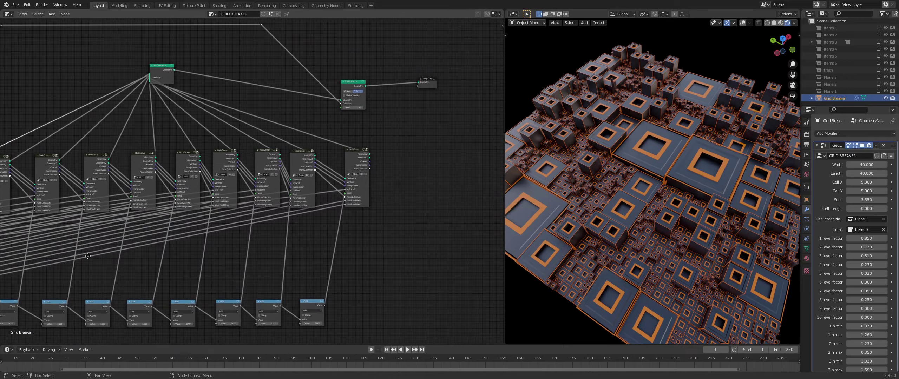
pyautogui.moveTo(506, 10); pyautogui.dragTo(352, 106)
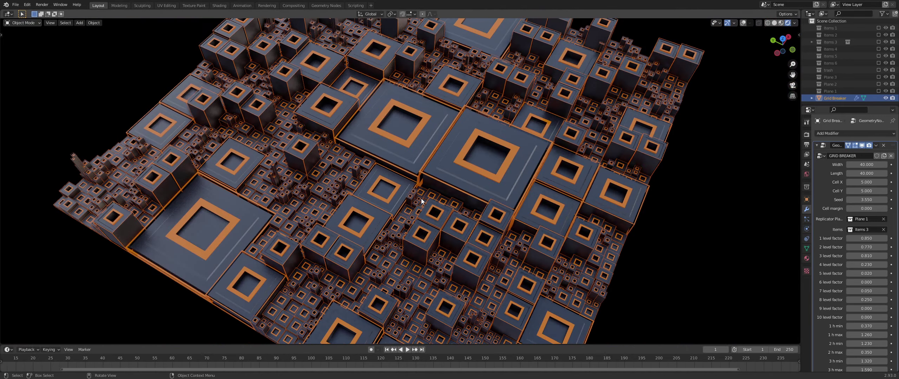
# - Inspect the box city from top view in Solid shading, then tilted in Rendered shading
pyautogui.moveTo(411, 197)
pyautogui.mouseDown(button='middle')
pyautogui.moveTo(510, 213)
pyautogui.moveTo(532, 194)
pyautogui.mouseUp(button='middle')
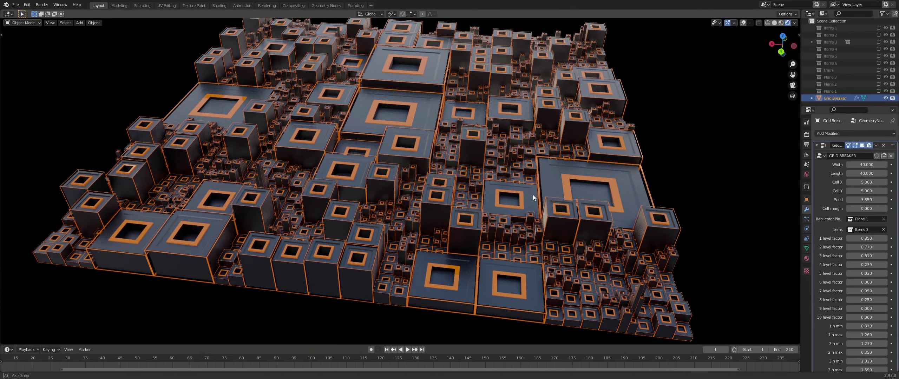
pyautogui.press('KP_7')
pyautogui.scroll(-2, 679, 161)
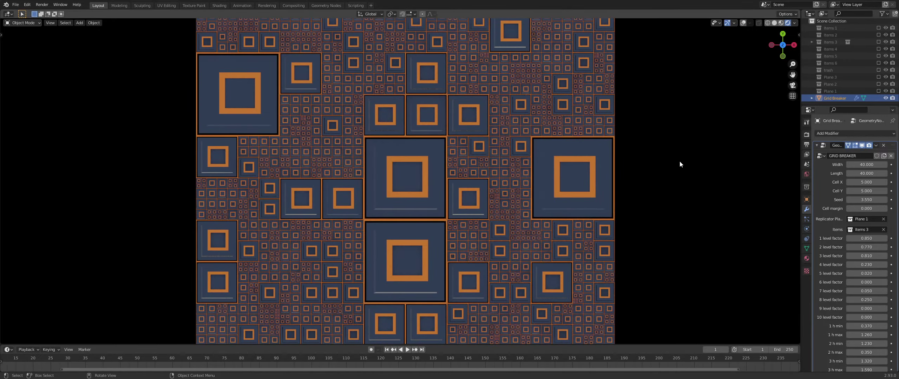
pyautogui.scroll(-2, 680, 161)
pyautogui.click(774, 22)
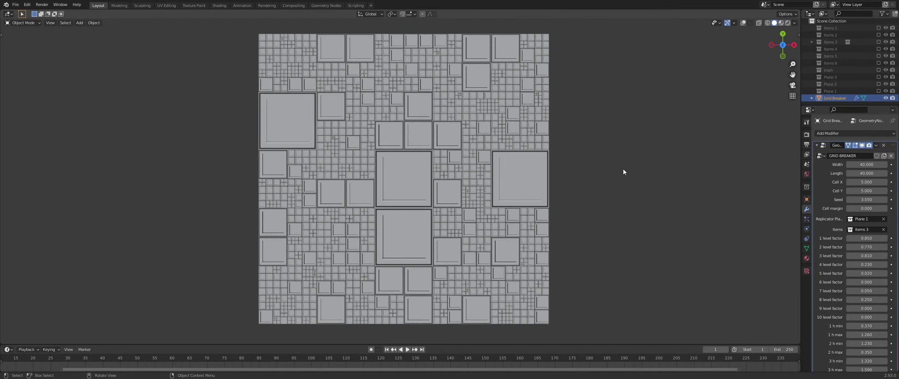
pyautogui.moveTo(624, 182)
pyautogui.mouseDown(button='middle')
pyautogui.moveTo(602, 139)
pyautogui.moveTo(666, 90)
pyautogui.mouseUp(button='middle')
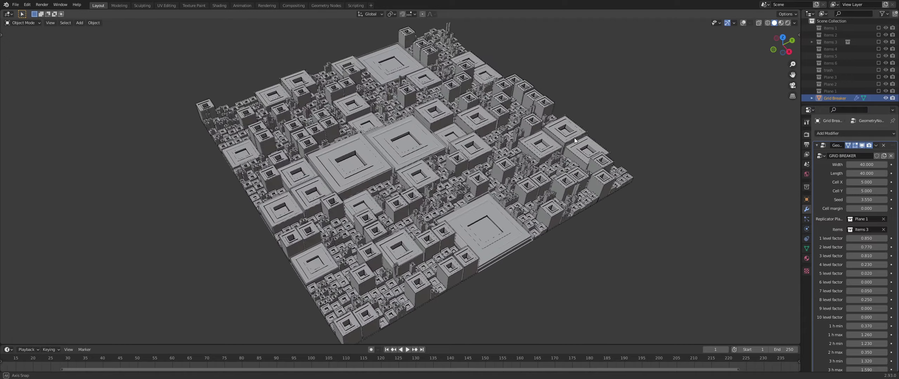
pyautogui.click(788, 23)
pyautogui.scroll(2, 755, 105)
pyautogui.scroll(2, 754, 105)
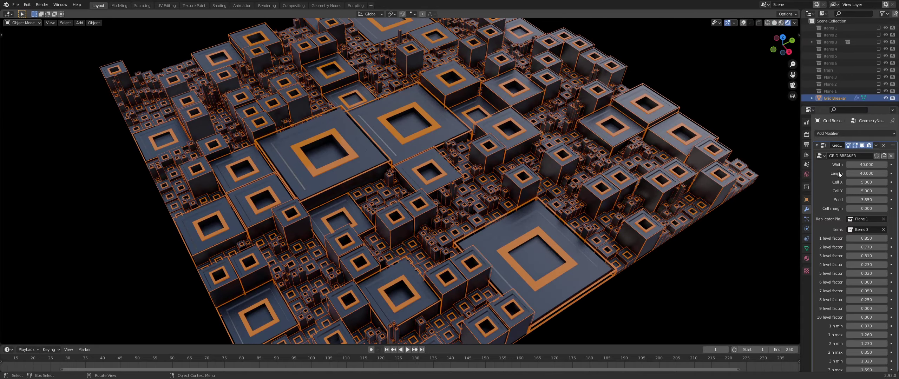
# - Switch the Grid Breaker Items collection to Items 1
pyautogui.click(849, 230)
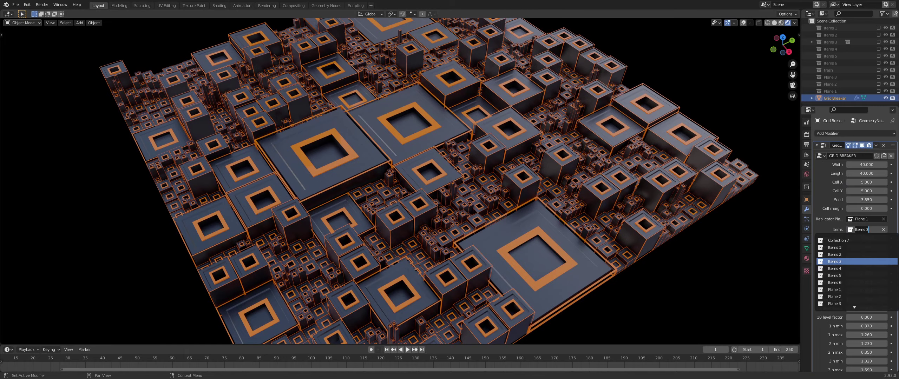
pyautogui.click(843, 247)
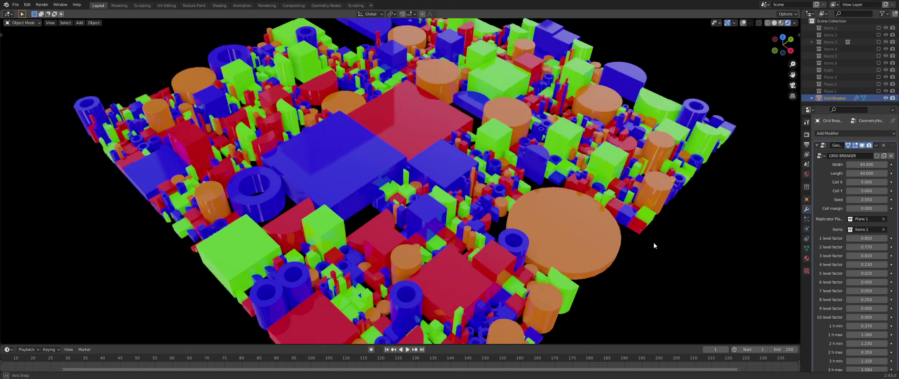
pyautogui.moveTo(673, 242); pyautogui.dragTo(691, 263, button='middle')
# - Inspect the Items 1 coloured shapes from top in Solid shading and in Rendered perspective
pyautogui.press('KP_7')
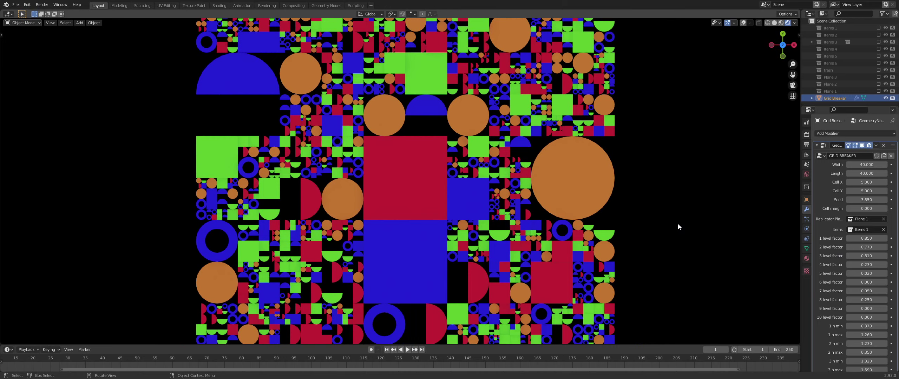
pyautogui.scroll(-2, 668, 193)
pyautogui.click(773, 23)
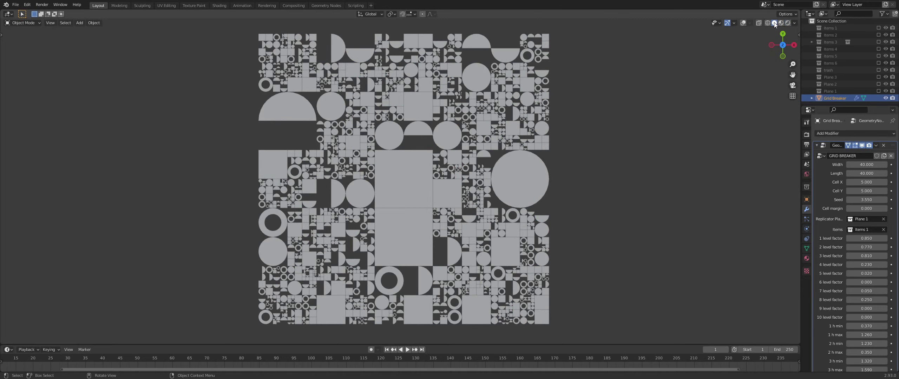
pyautogui.scroll(3, 636, 199)
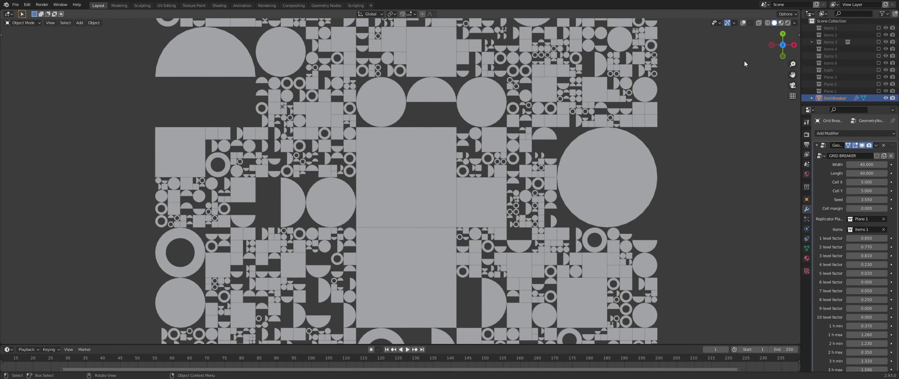
pyautogui.click(788, 23)
pyautogui.moveTo(720, 106); pyautogui.dragTo(702, 216, button='middle')
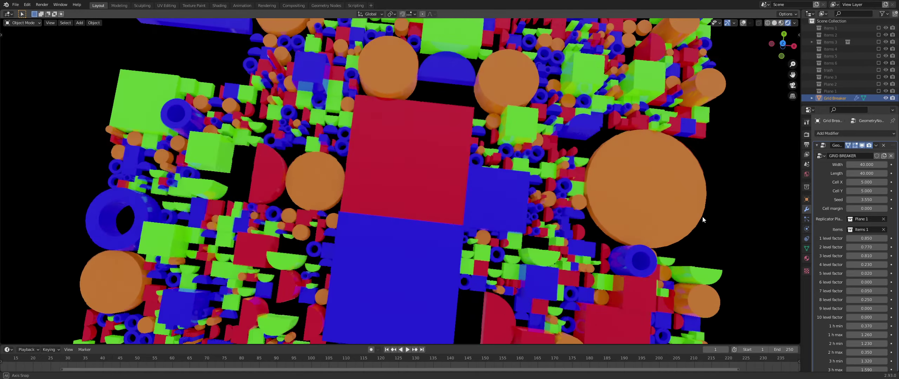
pyautogui.click(866, 230)
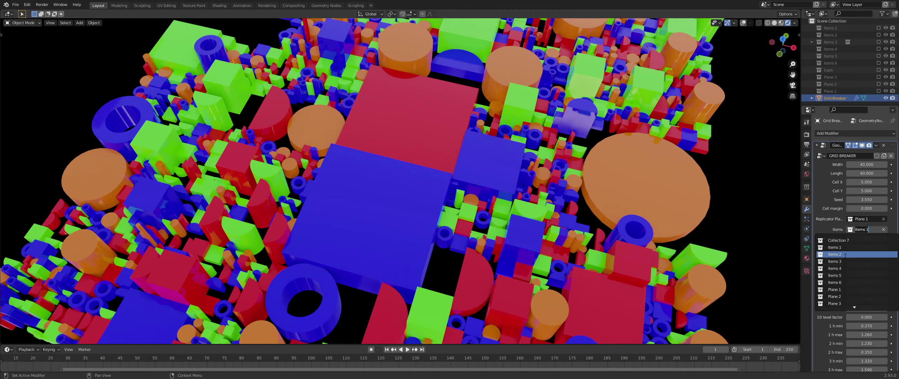
# - Switch the Items collection to Items 2 and orbit around the stacked boxes
pyautogui.click(857, 248)
pyautogui.scroll(-4, 702, 261)
pyautogui.moveTo(642, 262)
pyautogui.mouseDown(button='middle')
pyautogui.moveTo(712, 236)
pyautogui.moveTo(589, 244)
pyautogui.mouseUp(button='middle')
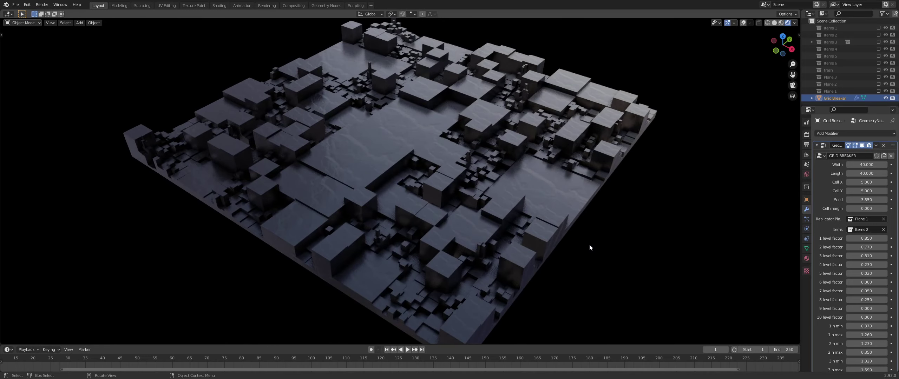
pyautogui.scroll(5, 585, 241)
# - Check the Items 2 boxes in Solid top view, then in Rendered perspective
pyautogui.click(774, 23)
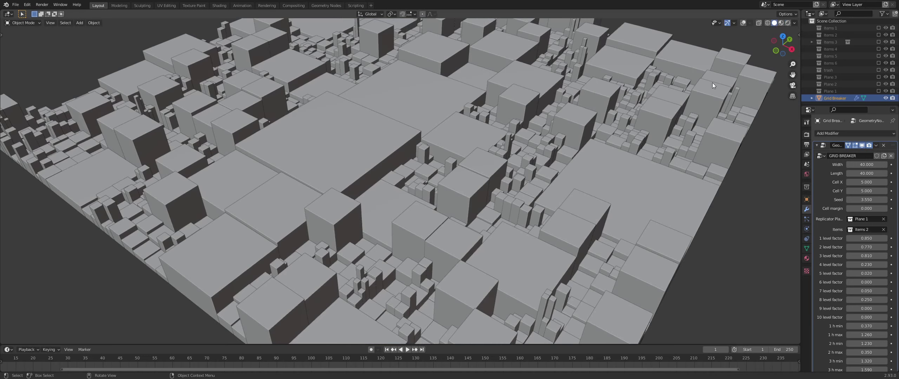
pyautogui.press('KP_7')
pyautogui.scroll(-3, 670, 127)
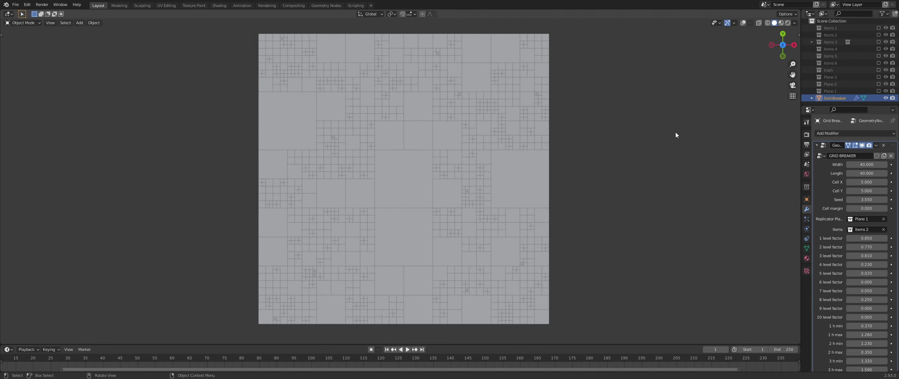
pyautogui.scroll(3, 597, 181)
pyautogui.moveTo(595, 179)
pyautogui.mouseDown(button='middle')
pyautogui.moveTo(552, 145)
pyautogui.moveTo(636, 92)
pyautogui.mouseUp(button='middle')
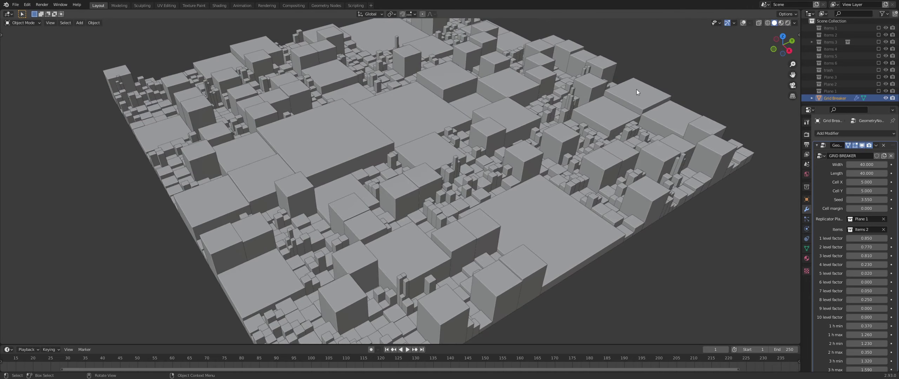
pyautogui.click(787, 24)
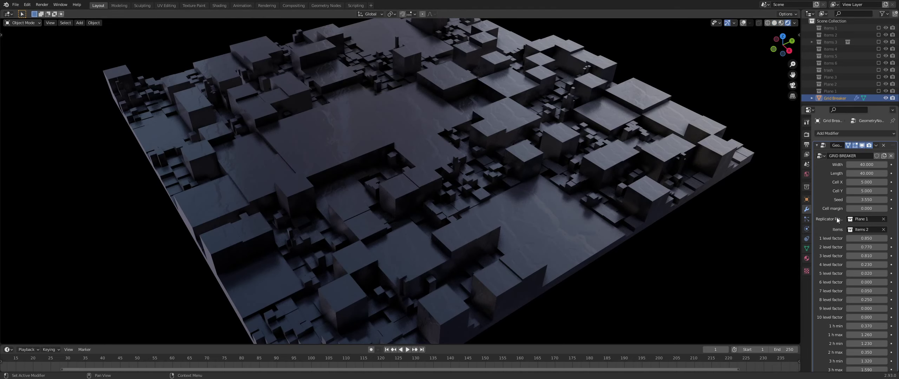
pyautogui.click(849, 231)
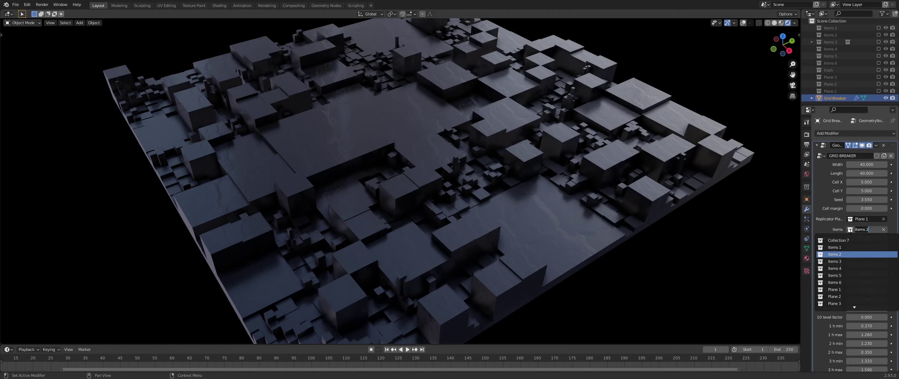
# - Use Items 4 and view the triangular wedges from top in Solid, then Rendered shading
pyautogui.click(847, 269)
pyautogui.press('KP_7')
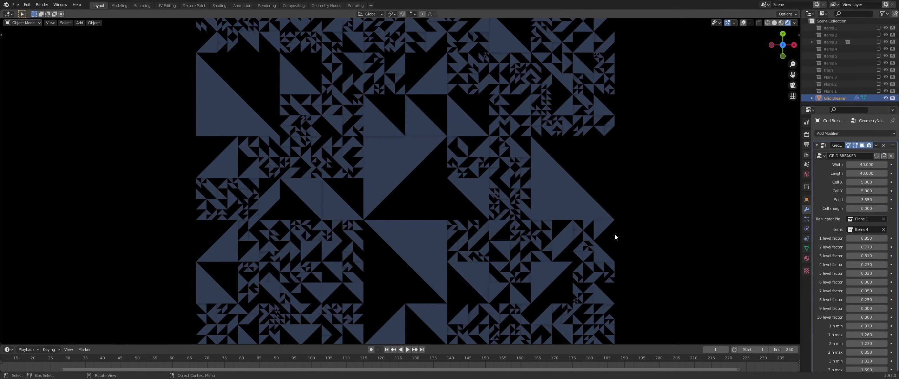
pyautogui.scroll(-1, 752, 40)
pyautogui.click(775, 23)
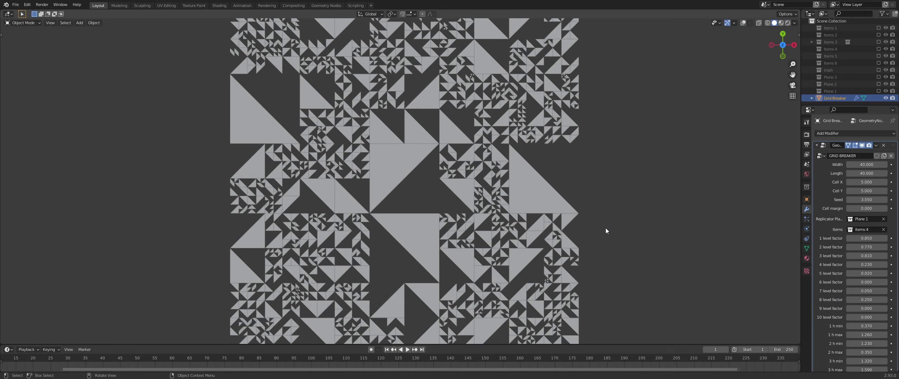
pyautogui.moveTo(600, 227); pyautogui.dragTo(591, 140, button='middle')
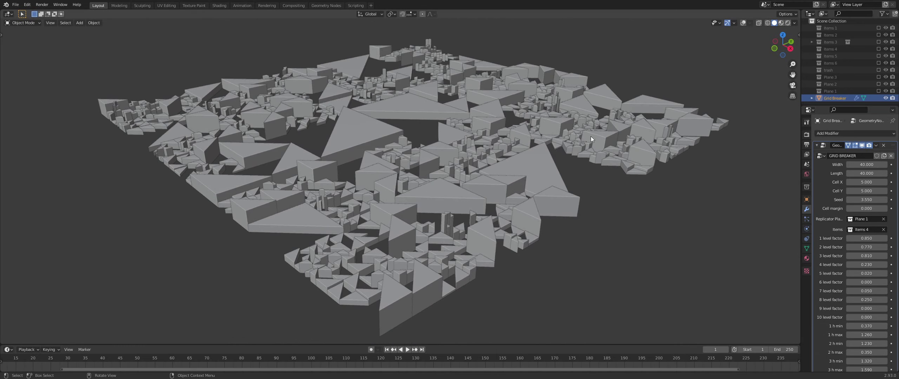
pyautogui.click(788, 23)
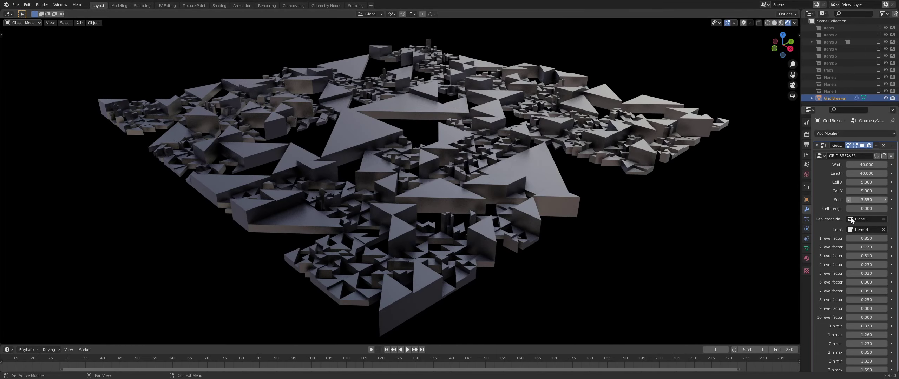
pyautogui.click(853, 230)
# - Switch to Items 5 and orbit and zoom closely around the slanted-top blocks
pyautogui.click(835, 275)
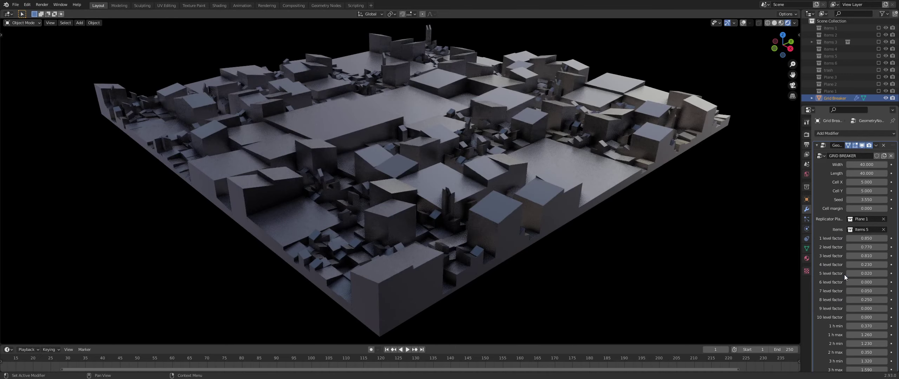
pyautogui.moveTo(596, 238)
pyautogui.mouseDown(button='middle')
pyautogui.moveTo(662, 247)
pyautogui.moveTo(652, 246)
pyautogui.mouseUp(button='middle')
pyautogui.scroll(4, 519, 228)
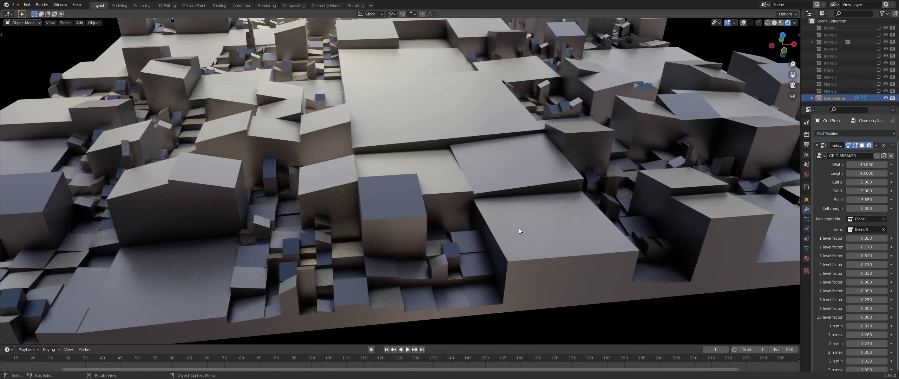
pyautogui.moveTo(518, 228)
pyautogui.mouseDown(button='middle')
pyautogui.moveTo(564, 226)
pyautogui.moveTo(579, 245)
pyautogui.moveTo(685, 235)
pyautogui.mouseUp(button='middle')
pyautogui.scroll(-2, 567, 227)
pyautogui.scroll(-3, 579, 246)
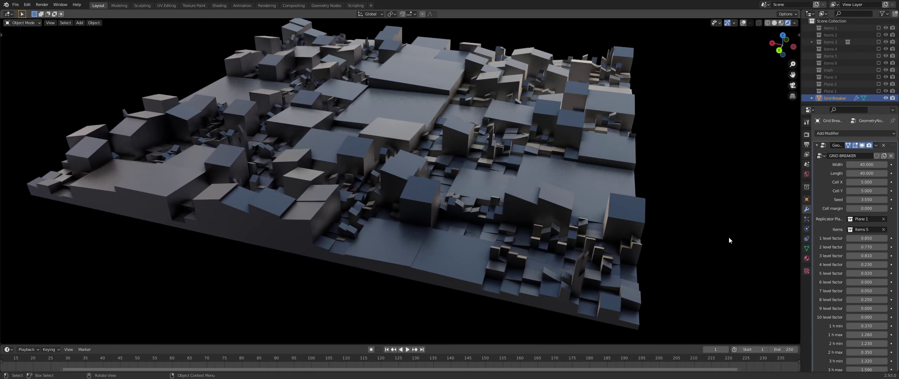
pyautogui.click(861, 230)
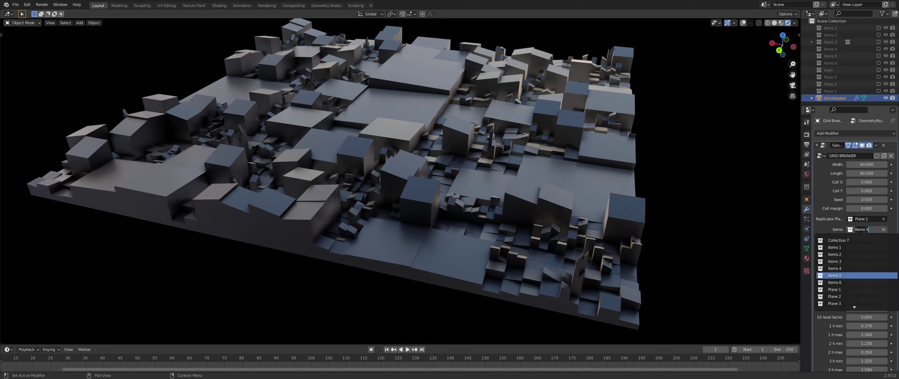
# - Switch to Items 6 and inspect the cylinder city from framed top and tilted views
pyautogui.click(845, 283)
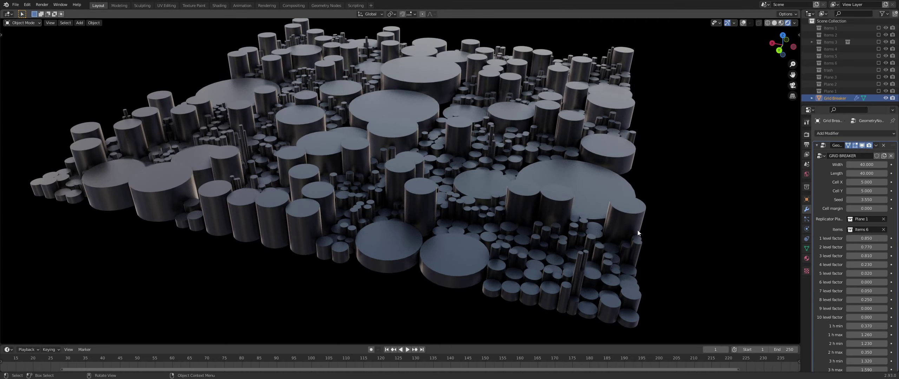
pyautogui.moveTo(333, 248)
pyautogui.mouseDown(button='middle')
pyautogui.moveTo(406, 240)
pyautogui.moveTo(321, 238)
pyautogui.mouseUp(button='middle')
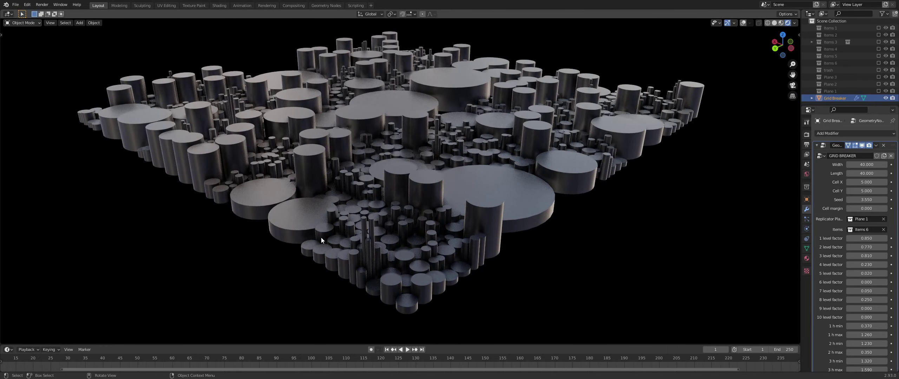
pyautogui.press('KP_7')
pyautogui.press('KP_Decimal')
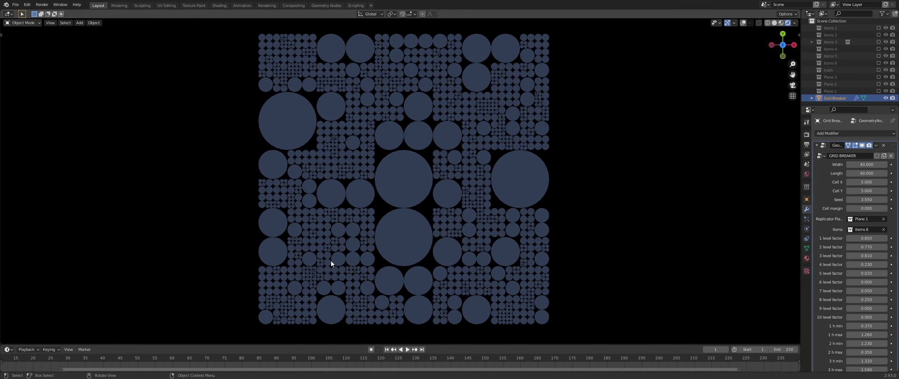
pyautogui.scroll(3, 331, 261)
pyautogui.moveTo(331, 261)
pyautogui.mouseDown(button='middle')
pyautogui.moveTo(401, 213)
pyautogui.moveTo(464, 215)
pyautogui.mouseUp(button='middle')
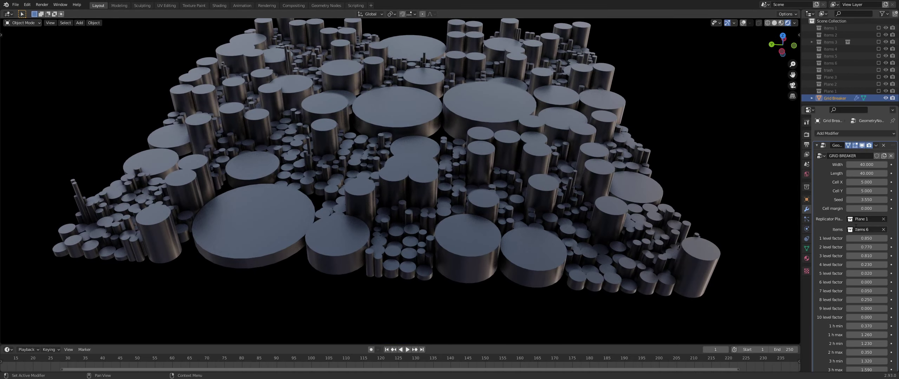
pyautogui.click(856, 229)
# - Use Plane 1 as the items and widen the cell margin to about 5 in Solid top view
pyautogui.click(844, 290)
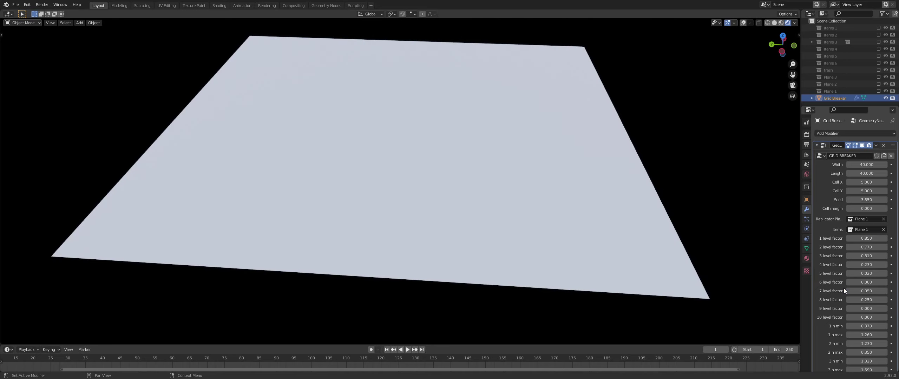
pyautogui.click(774, 23)
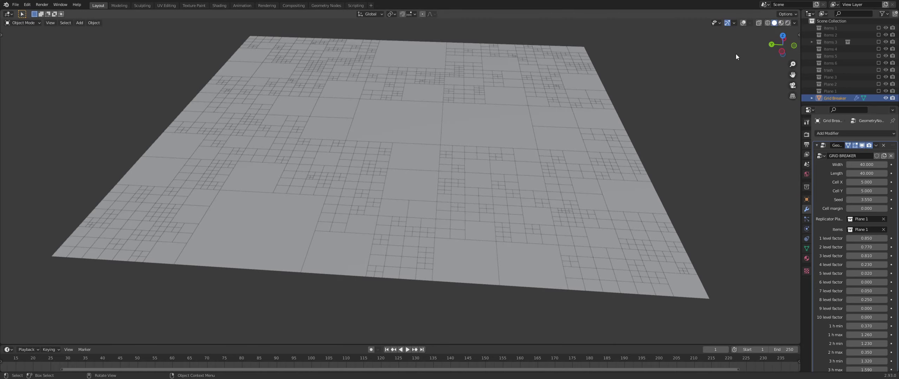
pyautogui.scroll(3, 619, 113)
pyautogui.press('KP_7')
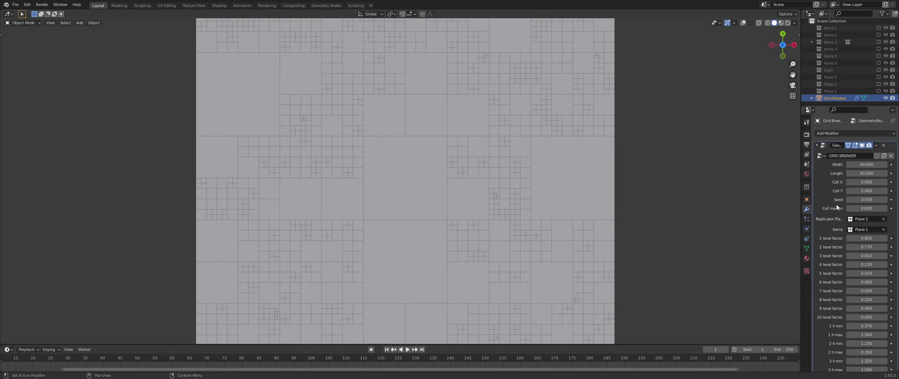
pyautogui.moveTo(862, 209)
pyautogui.mouseDown()
pyautogui.moveTo(888, 208)
pyautogui.moveTo(850, 208)
pyautogui.moveTo(878, 208)
pyautogui.mouseUp()
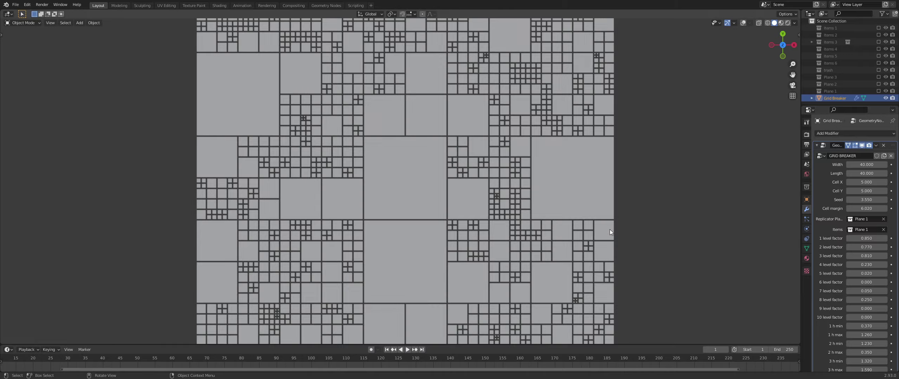
pyautogui.moveTo(610, 229)
pyautogui.mouseDown(button='middle')
pyautogui.moveTo(568, 182)
pyautogui.moveTo(684, 176)
pyautogui.mouseUp(button='middle')
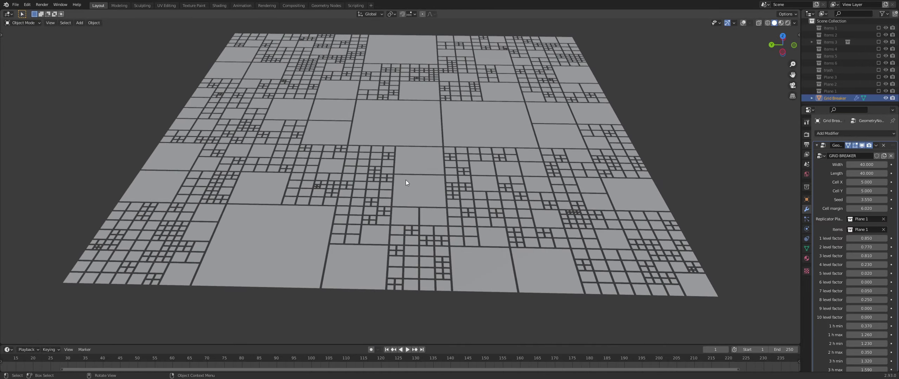
# - Show overlay statistics, reselect Grid Breaker, and enable Triangulate in the viewport for 5,572 vertices
pyautogui.click(745, 22)
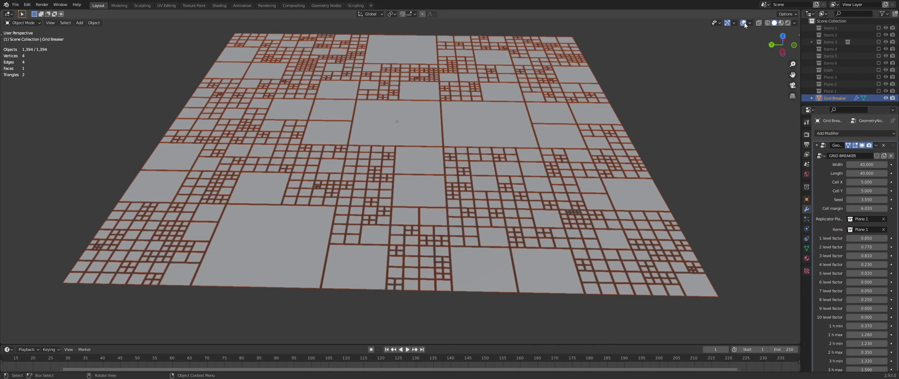
pyautogui.click(176, 89)
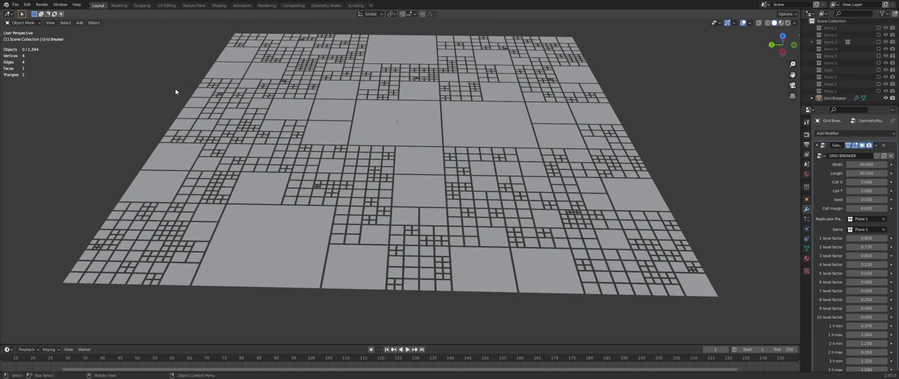
pyautogui.click(253, 91)
pyautogui.click(822, 145)
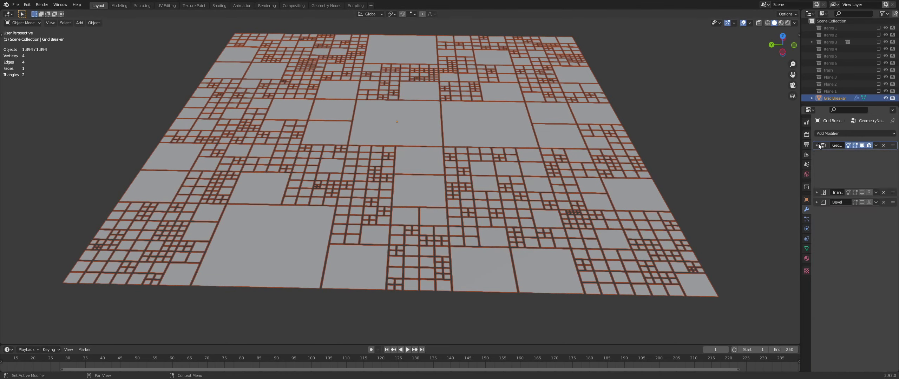
pyautogui.click(825, 157)
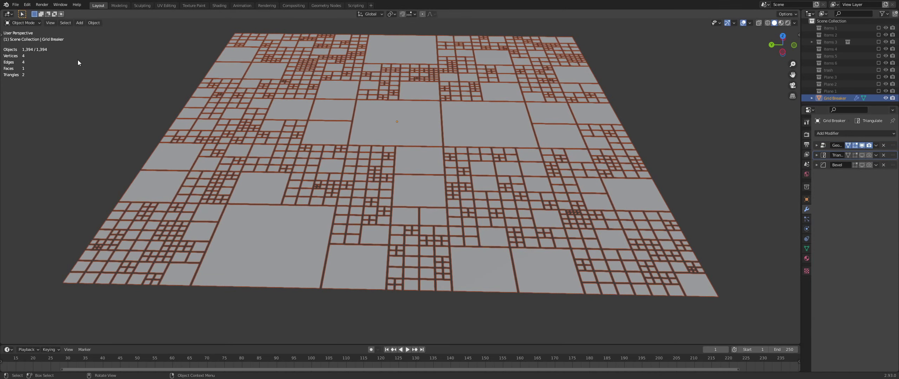
pyautogui.click(862, 156)
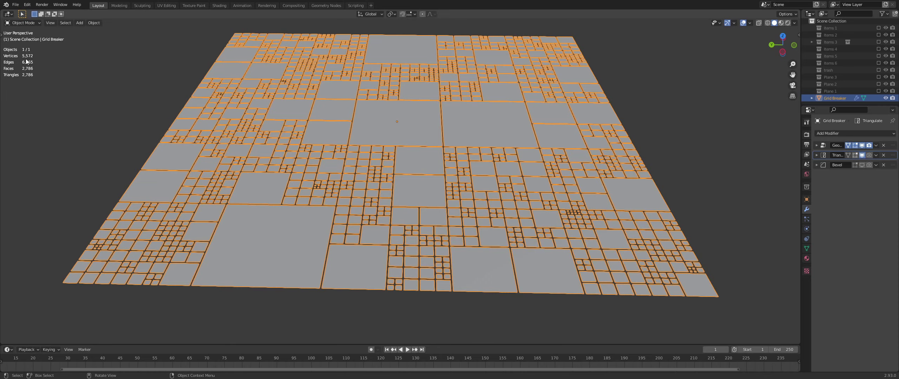
pyautogui.click(821, 145)
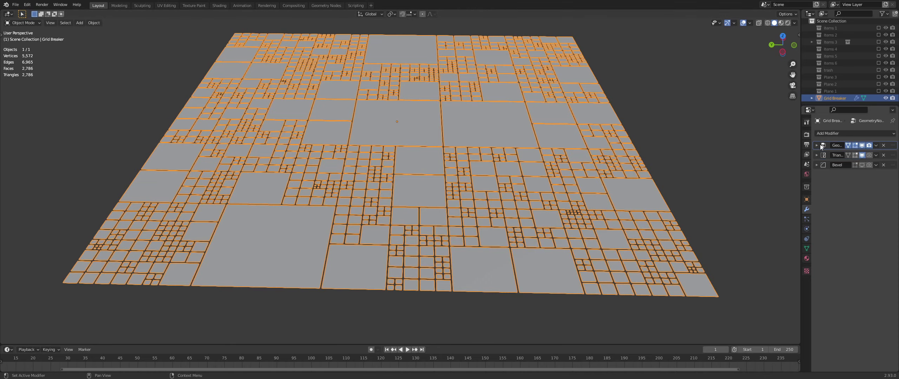
pyautogui.click(816, 146)
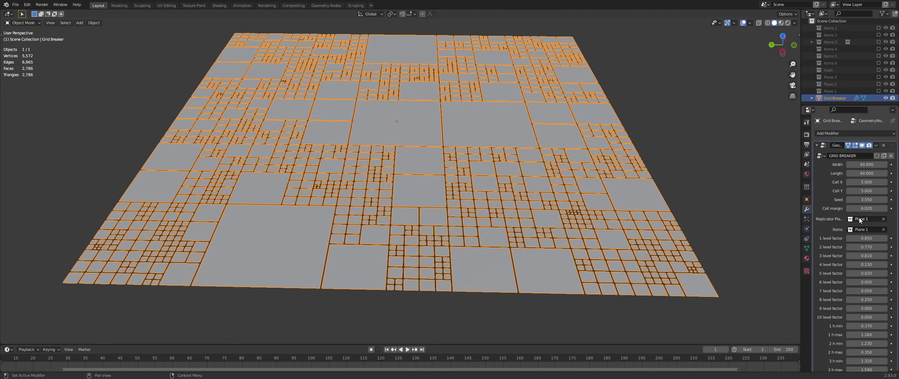
# - Raise the cell margin and turn the Triangulate modifier off in the viewport
pyautogui.moveTo(866, 208); pyautogui.dragTo(887, 209)
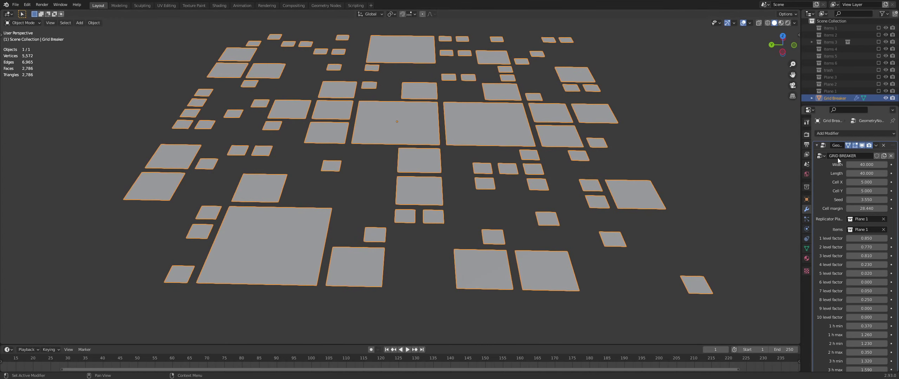
pyautogui.click(816, 146)
pyautogui.click(823, 155)
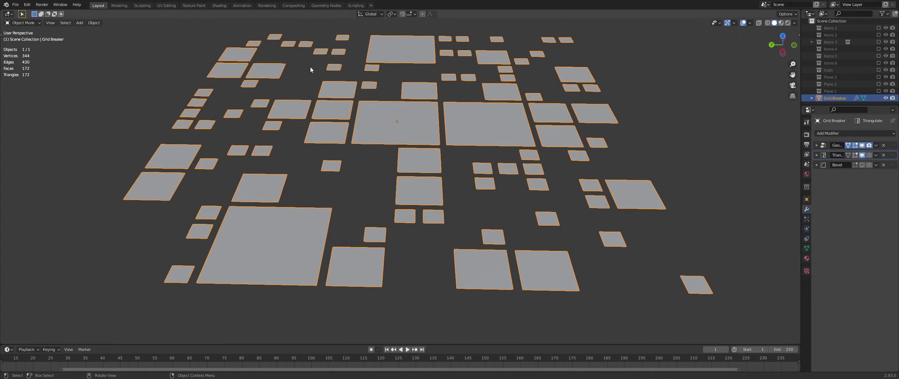
pyautogui.click(865, 154)
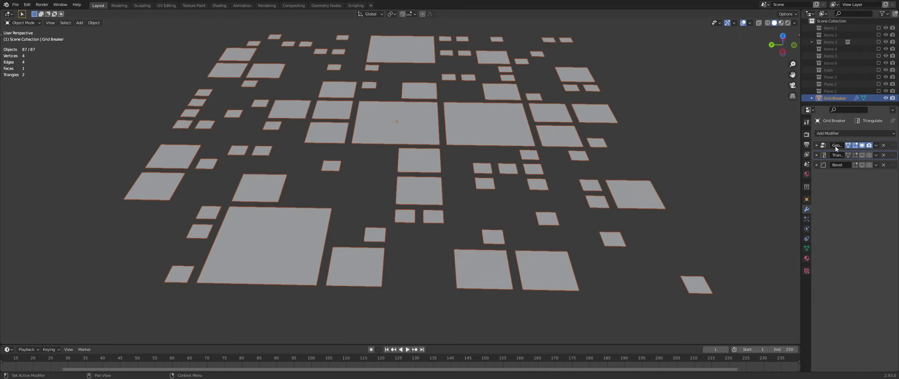
pyautogui.click(816, 144)
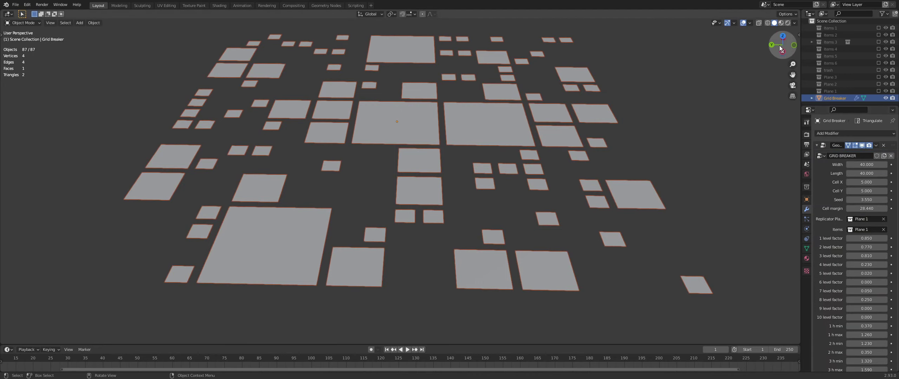
# - Lower the cell margin to 4.670 in wireframe, then return to Solid, deselect all, and view from top
pyautogui.click(769, 23)
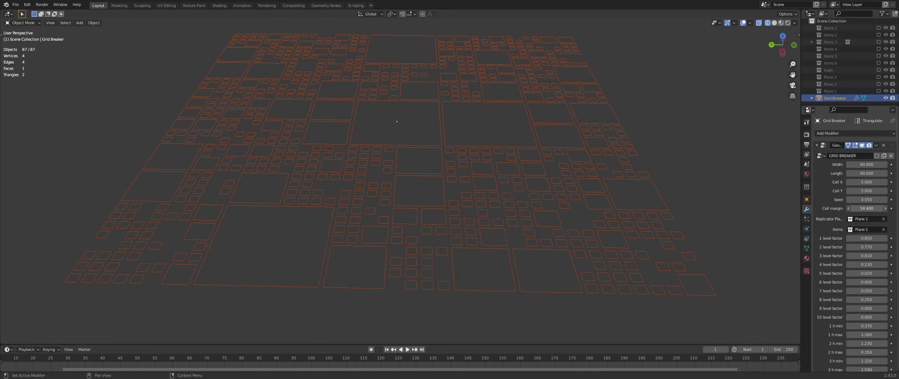
pyautogui.moveTo(866, 208); pyautogui.dragTo(853, 208)
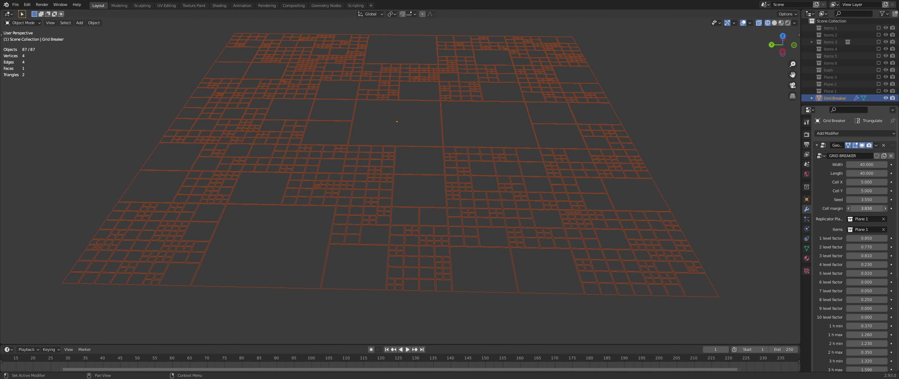
pyautogui.click(774, 23)
pyautogui.click(720, 130)
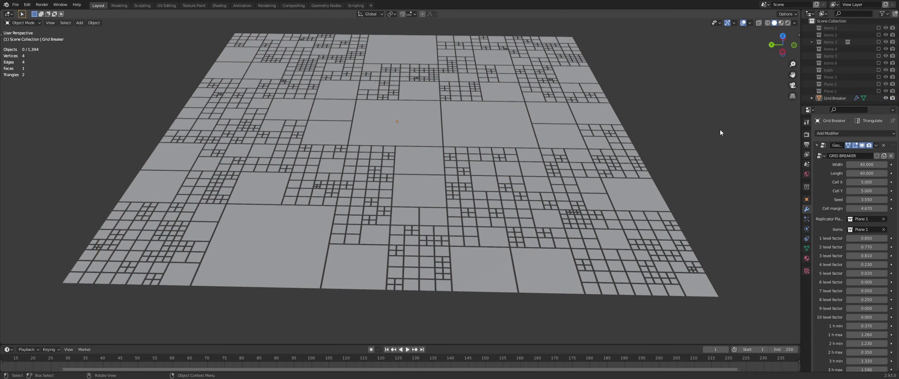
pyautogui.press('KP_7')
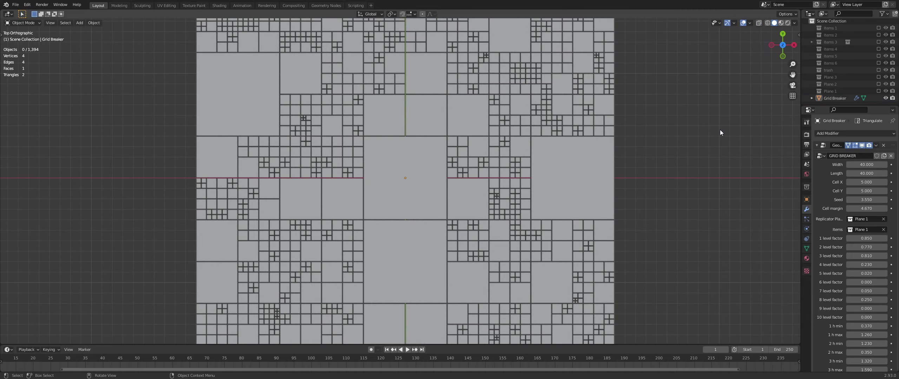
# - Hide overlays; set Width 20, cell size 2, cell margin about 5.06, and lower the level factors
pyautogui.click(742, 22)
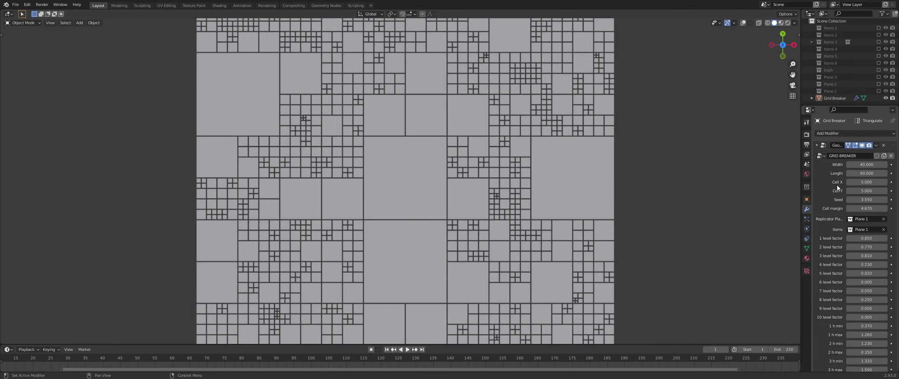
pyautogui.moveTo(856, 164)
pyautogui.mouseDown()
pyautogui.moveTo(818, 165)
pyautogui.moveTo(885, 164)
pyautogui.moveTo(846, 164)
pyautogui.moveTo(866, 171)
pyautogui.mouseUp()
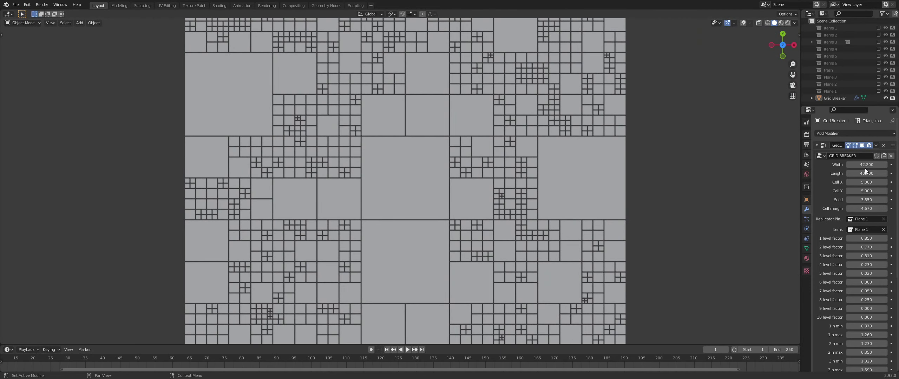
pyautogui.press('Return')
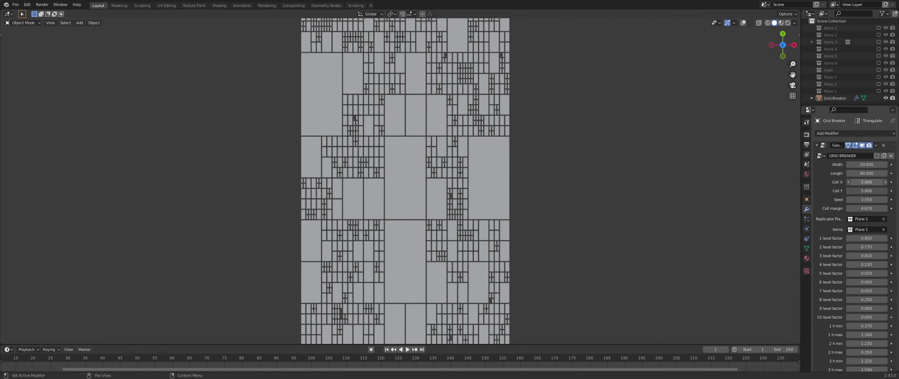
pyautogui.moveTo(866, 182); pyautogui.dragTo(850, 182)
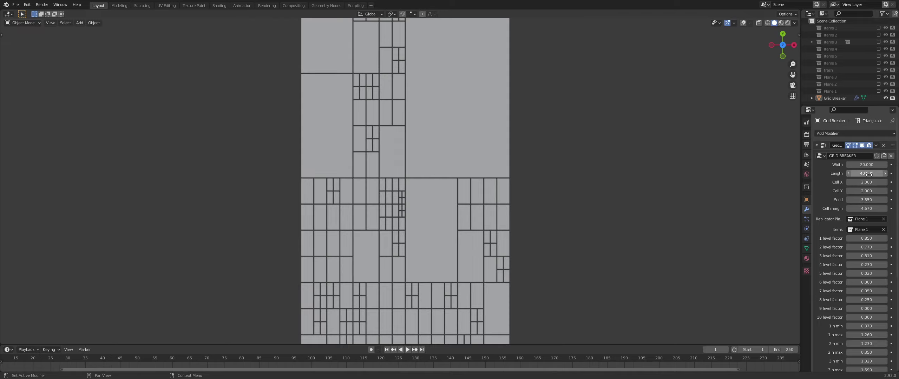
pyautogui.moveTo(866, 209); pyautogui.dragTo(882, 208)
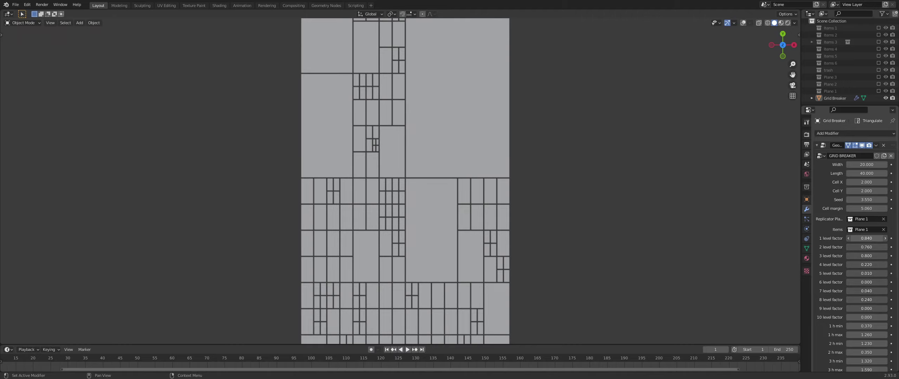
pyautogui.moveTo(866, 238)
pyautogui.mouseDown()
pyautogui.moveTo(850, 317)
pyautogui.moveTo(866, 238)
pyautogui.moveTo(888, 239)
pyautogui.moveTo(857, 247)
pyautogui.mouseUp()
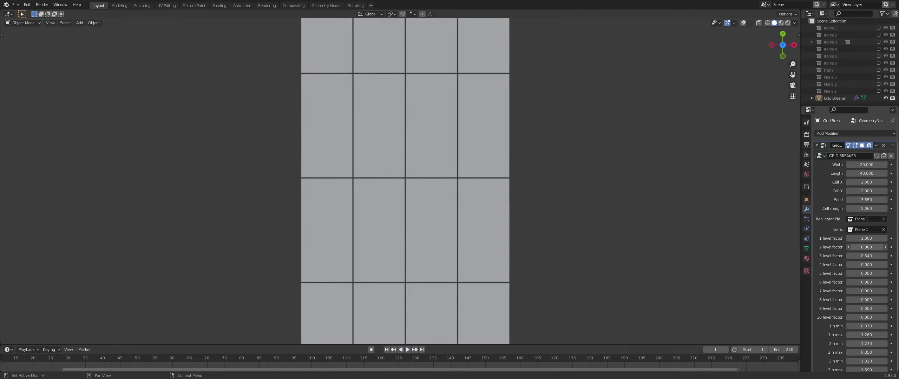
# - Set the 3 level factor to 0 and raise the 2 level factor to 0.390
pyautogui.moveTo(866, 256); pyautogui.dragTo(849, 256)
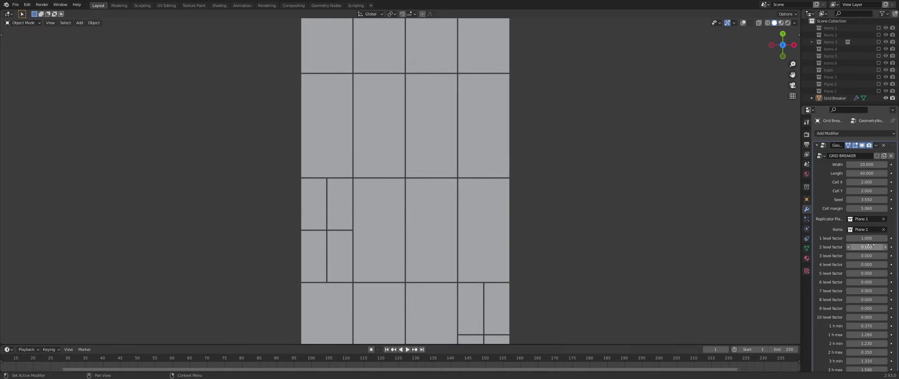
pyautogui.moveTo(866, 248); pyautogui.dragTo(881, 247)
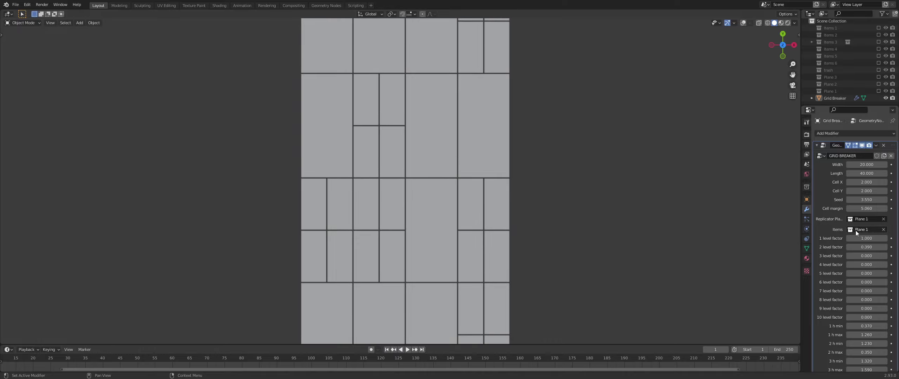
pyautogui.click(856, 231)
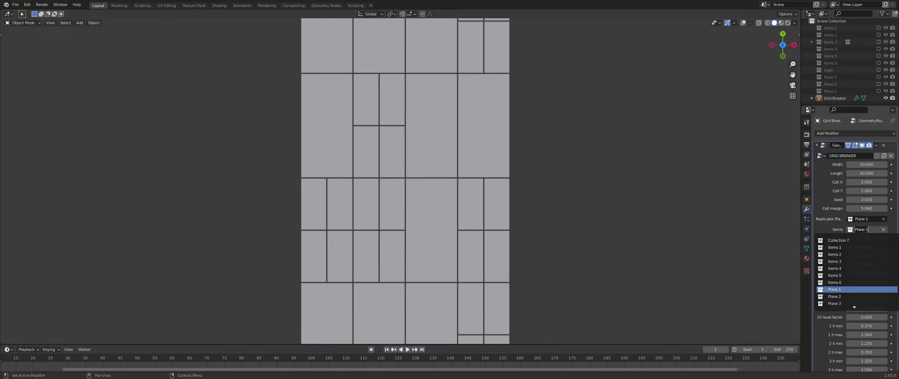
# - Build the grid from the Items 3 collection with Cell X 4 and Cell Y 8
pyautogui.click(850, 261)
pyautogui.moveTo(732, 254); pyautogui.dragTo(584, 204, button='middle')
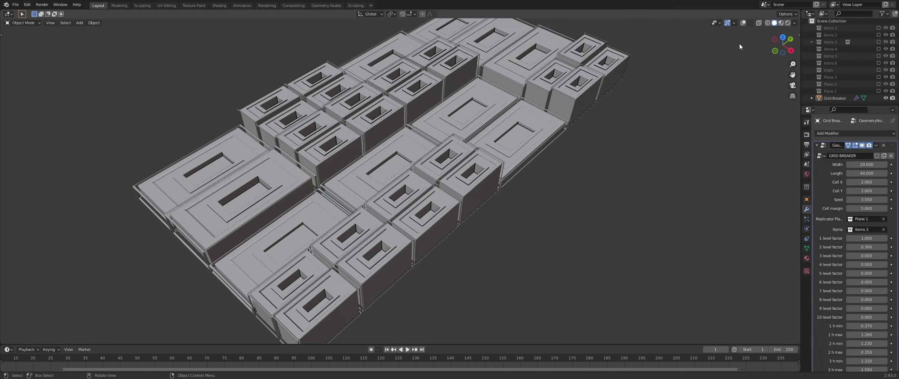
pyautogui.moveTo(718, 87)
pyautogui.mouseDown(button='middle')
pyautogui.moveTo(644, 166)
pyautogui.moveTo(748, 156)
pyautogui.mouseUp(button='middle')
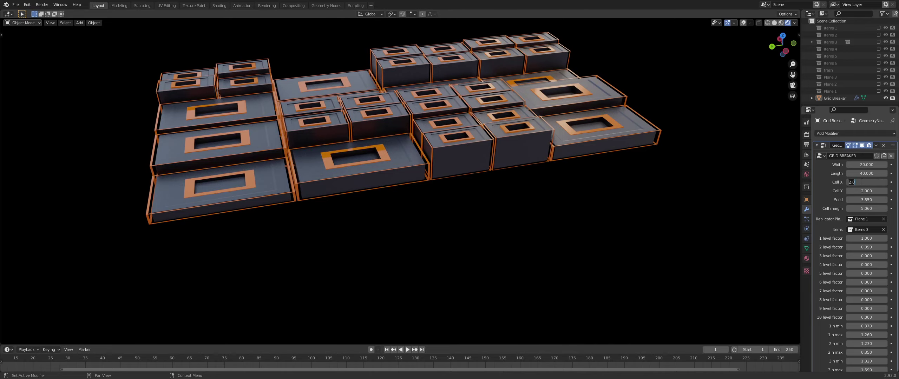
pyautogui.write('4')
pyautogui.press('Return')
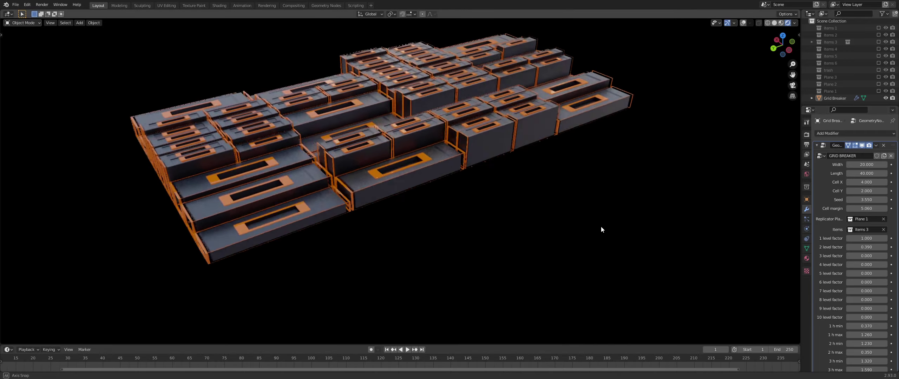
pyautogui.moveTo(601, 226)
pyautogui.mouseDown(button='middle')
pyautogui.moveTo(641, 222)
pyautogui.moveTo(593, 224)
pyautogui.mouseUp(button='middle')
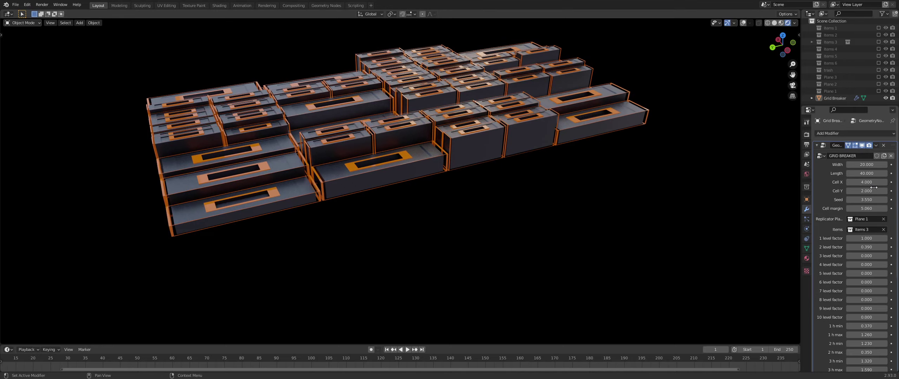
pyautogui.press('Return')
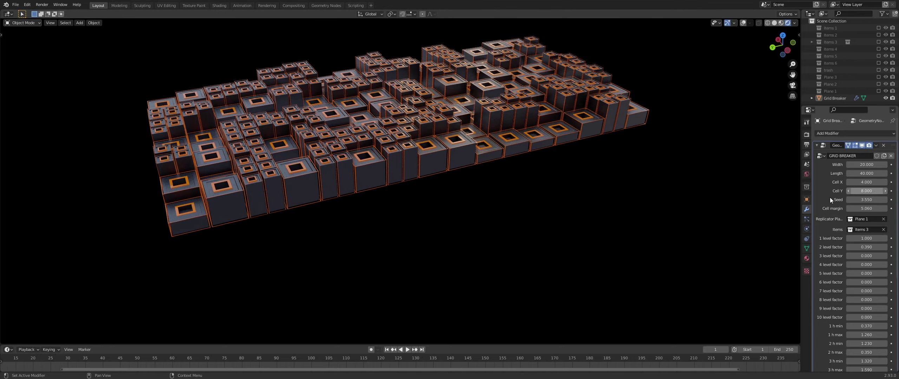
pyautogui.moveTo(499, 225)
pyautogui.mouseDown(button='middle')
pyautogui.moveTo(624, 224)
pyautogui.moveTo(649, 250)
pyautogui.mouseUp(button='middle')
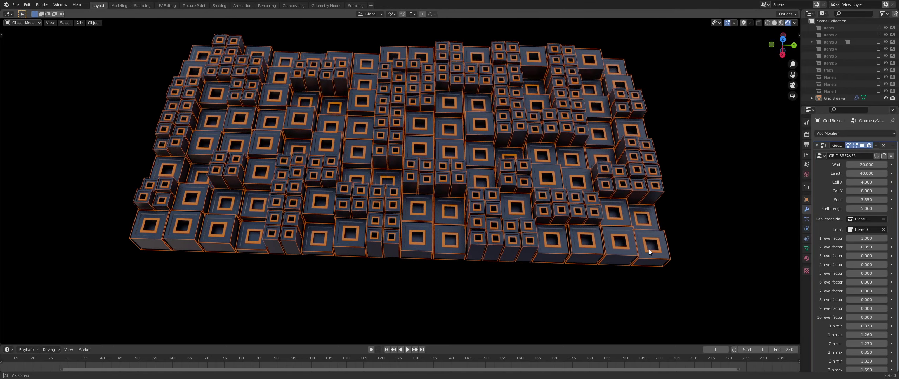
pyautogui.click(847, 230)
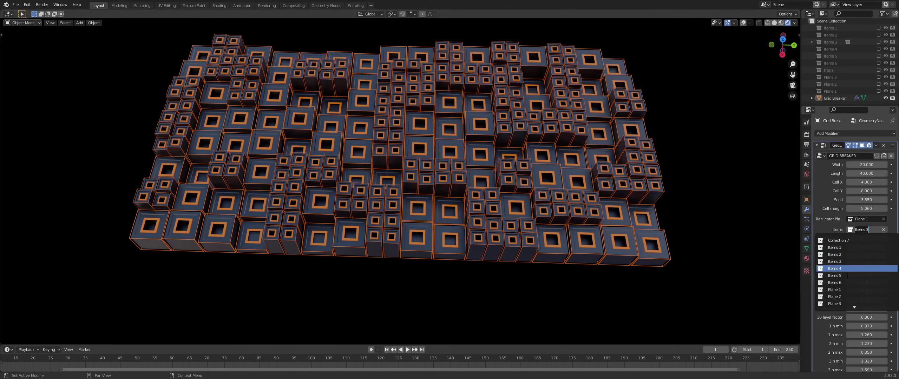
# - Try Plane 1, then tile with Plane 2 and lower the 1 level factor to 0.440
pyautogui.click(847, 291)
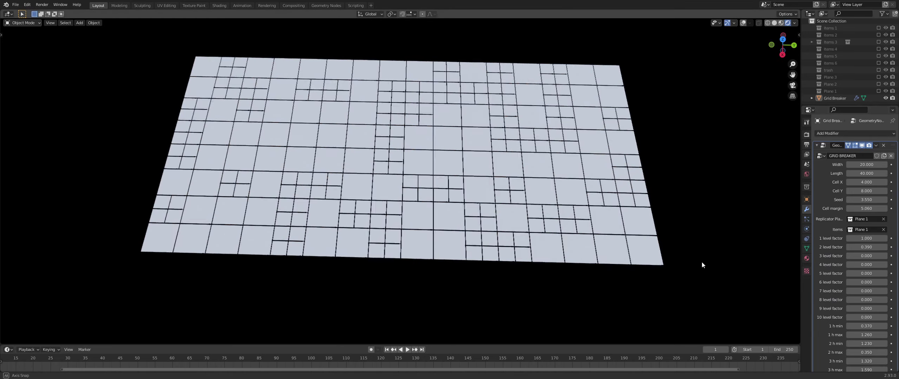
pyautogui.moveTo(702, 261)
pyautogui.mouseDown(button='middle')
pyautogui.moveTo(736, 270)
pyautogui.moveTo(686, 261)
pyautogui.mouseUp(button='middle')
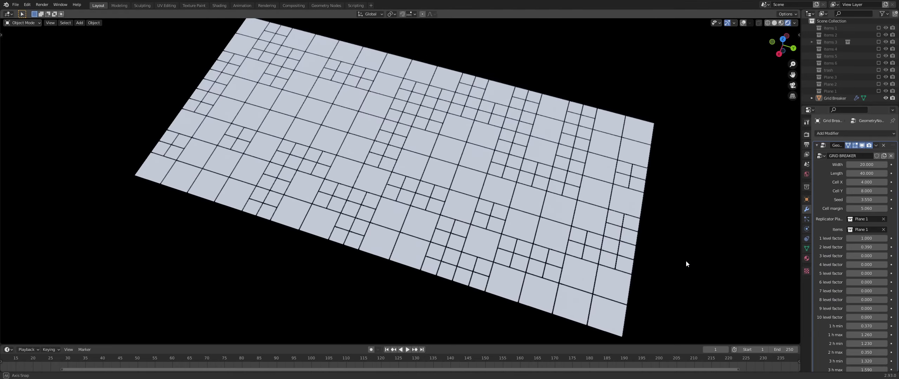
pyautogui.click(857, 230)
pyautogui.click(840, 297)
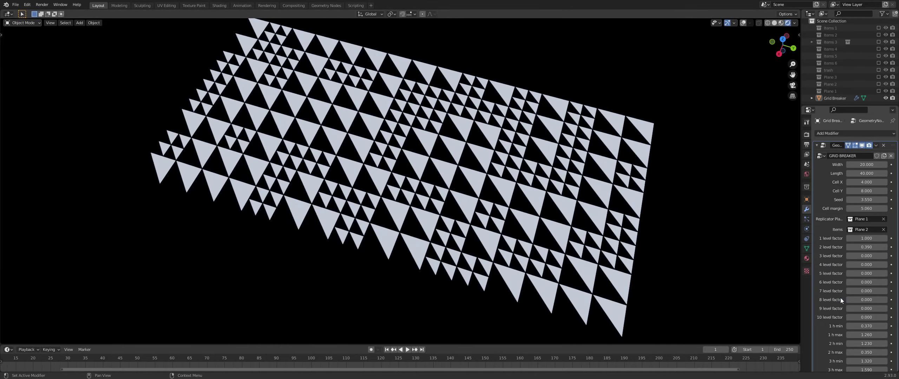
pyautogui.moveTo(659, 263)
pyautogui.mouseDown(button='middle')
pyautogui.moveTo(712, 250)
pyautogui.moveTo(704, 235)
pyautogui.moveTo(699, 248)
pyautogui.mouseUp(button='middle')
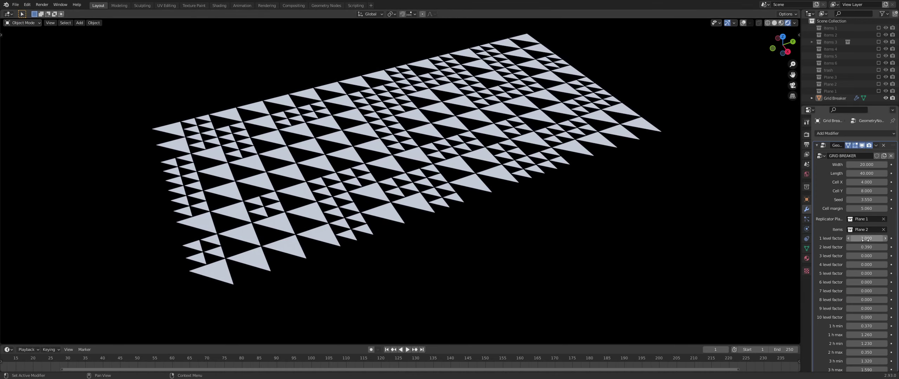
pyautogui.moveTo(865, 239)
pyautogui.mouseDown()
pyautogui.moveTo(850, 240)
pyautogui.moveTo(867, 235)
pyautogui.mouseUp()
# - Use Plane 3 items with level factors 1–5 at 0.390, 0.770, 0.130, 0.180, 0.730
pyautogui.click(858, 233)
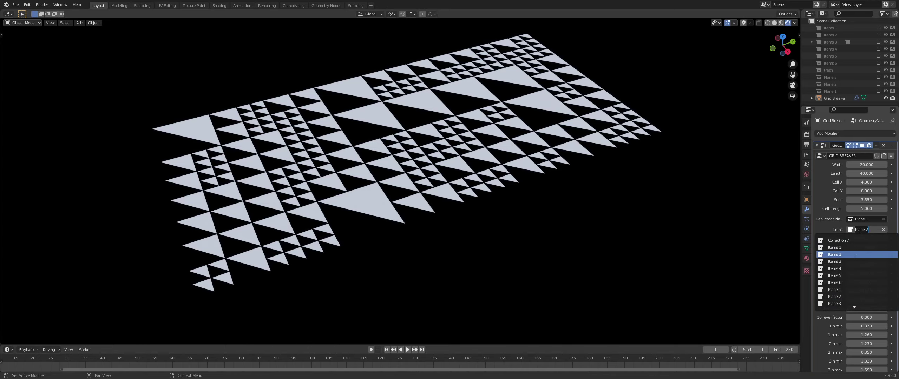
pyautogui.click(845, 301)
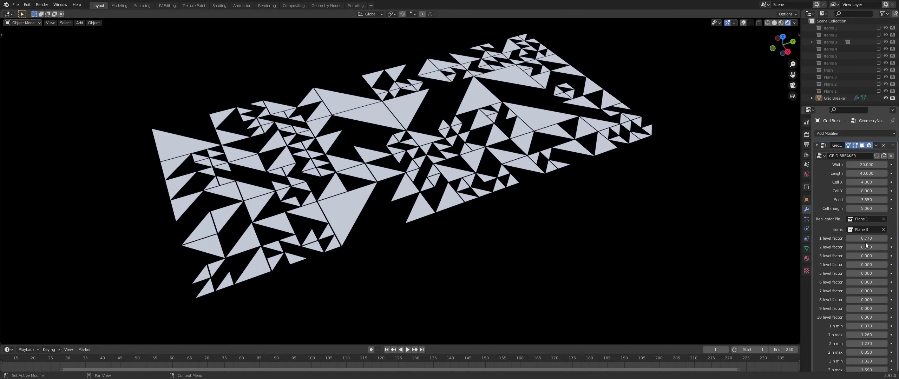
pyautogui.moveTo(864, 238)
pyautogui.mouseDown()
pyautogui.moveTo(836, 238)
pyautogui.moveTo(885, 238)
pyautogui.moveTo(889, 247)
pyautogui.moveTo(856, 247)
pyautogui.moveTo(882, 264)
pyautogui.moveTo(860, 270)
pyautogui.moveTo(876, 273)
pyautogui.mouseUp()
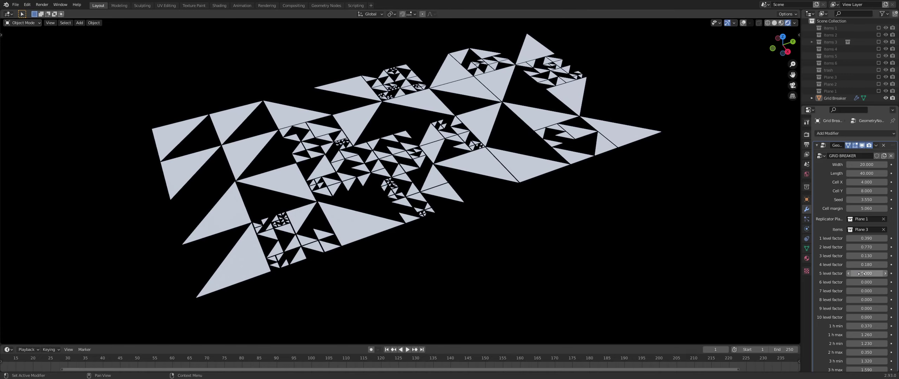
pyautogui.moveTo(862, 273); pyautogui.dragTo(879, 274)
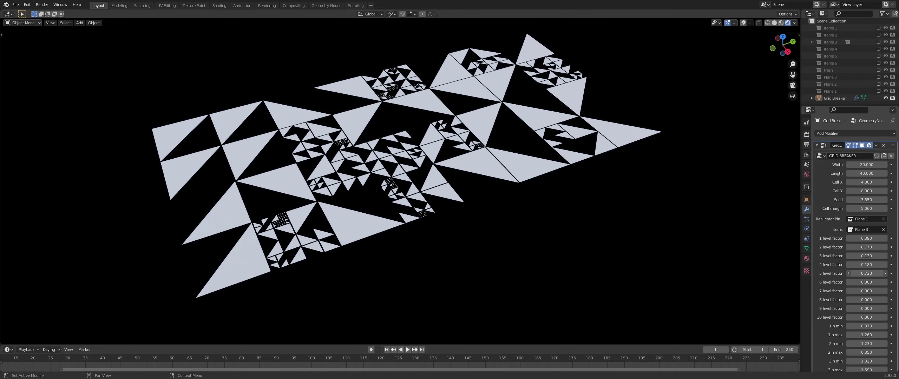
pyautogui.click(854, 231)
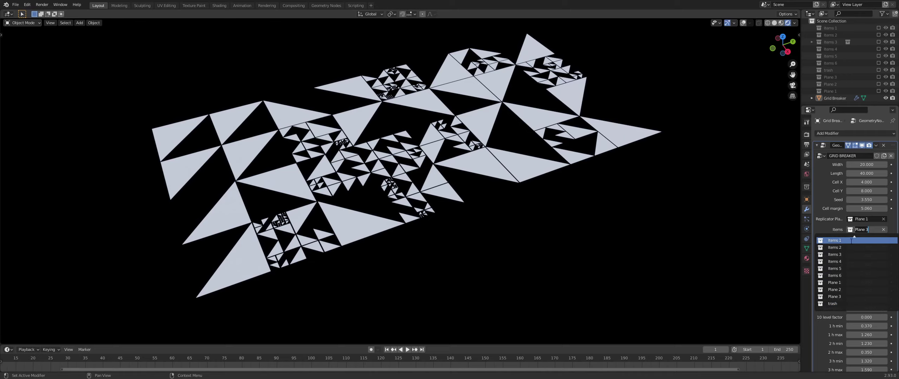
# - Preview Items 1, then switch the grid items to the Items 2 stone boxes
pyautogui.click(851, 240)
pyautogui.moveTo(746, 239)
pyautogui.mouseDown(button='middle')
pyautogui.moveTo(35, 225)
pyautogui.moveTo(795, 219)
pyautogui.moveTo(771, 218)
pyautogui.mouseUp(button='middle')
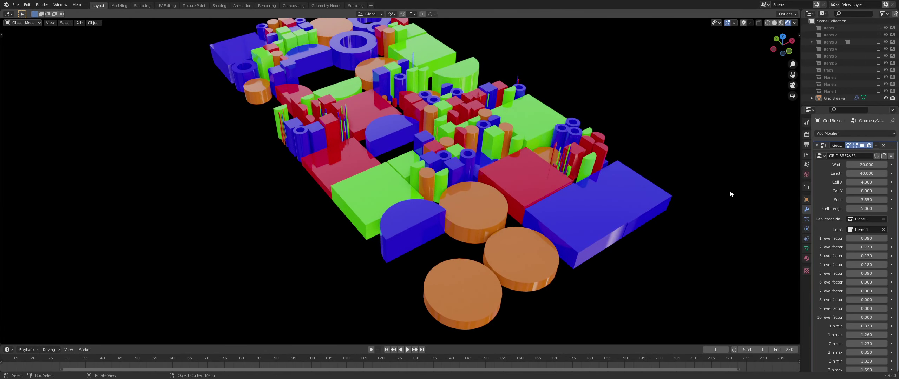
pyautogui.click(849, 233)
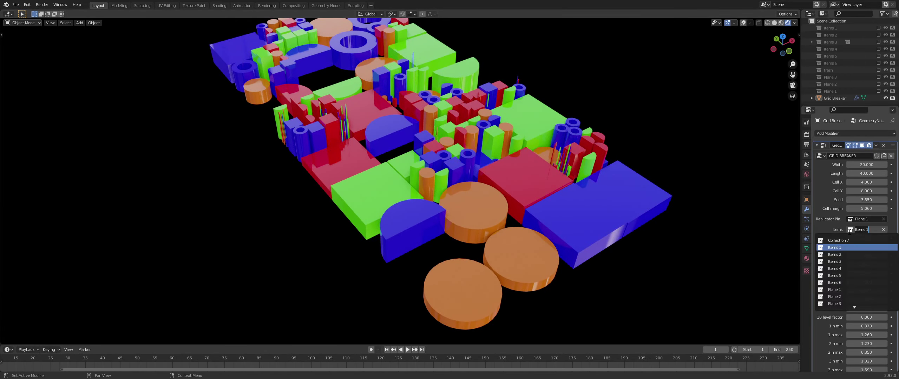
pyautogui.click(844, 252)
pyautogui.moveTo(607, 276); pyautogui.dragTo(741, 263, button='middle')
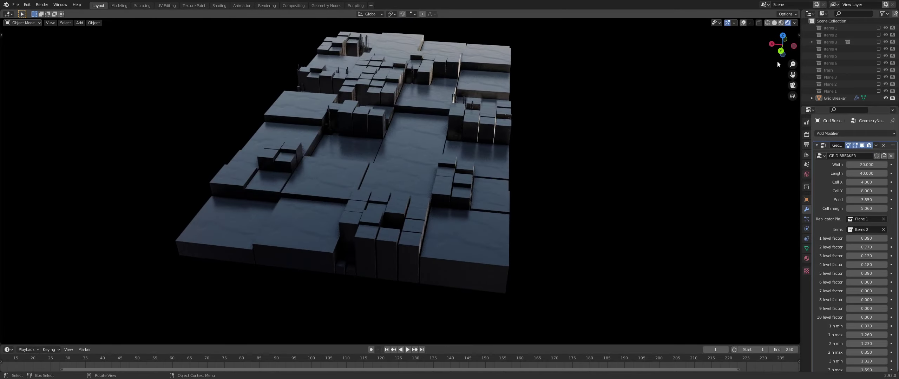
# - In Solid shading, change the seed and set Width 40, Cell X 5, Cell Y 5
pyautogui.click(774, 23)
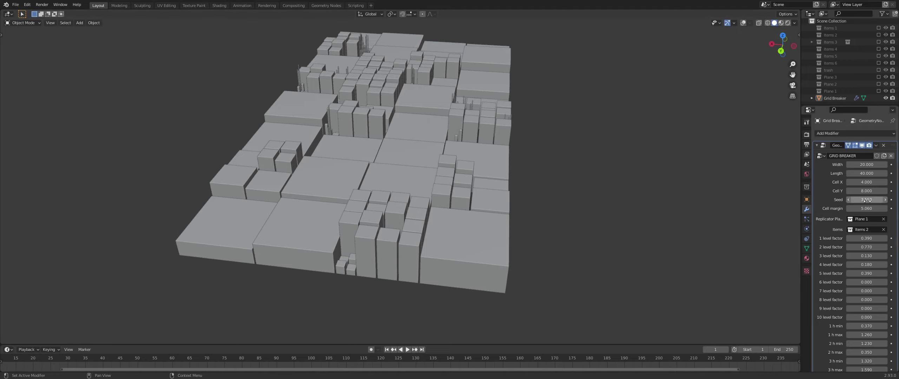
pyautogui.moveTo(868, 199)
pyautogui.mouseDown()
pyautogui.moveTo(854, 200)
pyautogui.moveTo(886, 209)
pyautogui.moveTo(848, 208)
pyautogui.mouseUp()
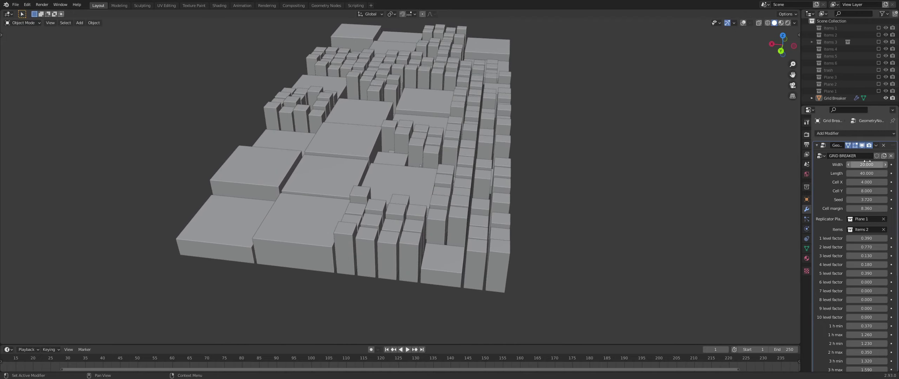
pyautogui.click(864, 162)
pyautogui.write('40')
pyautogui.press('Return')
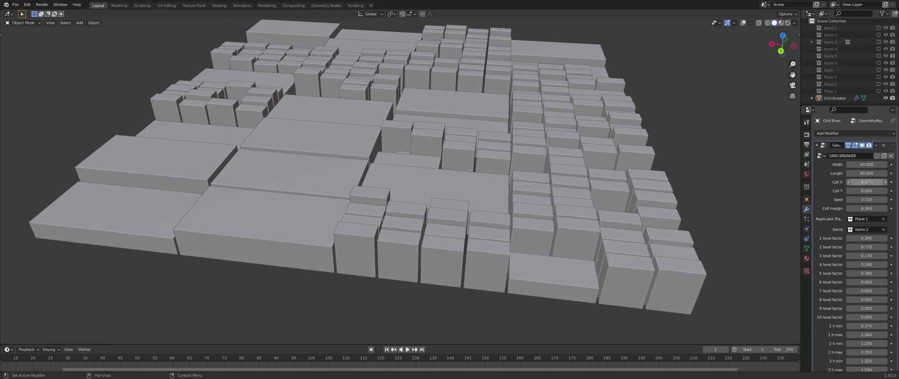
pyautogui.write('5')
pyautogui.press('Return')
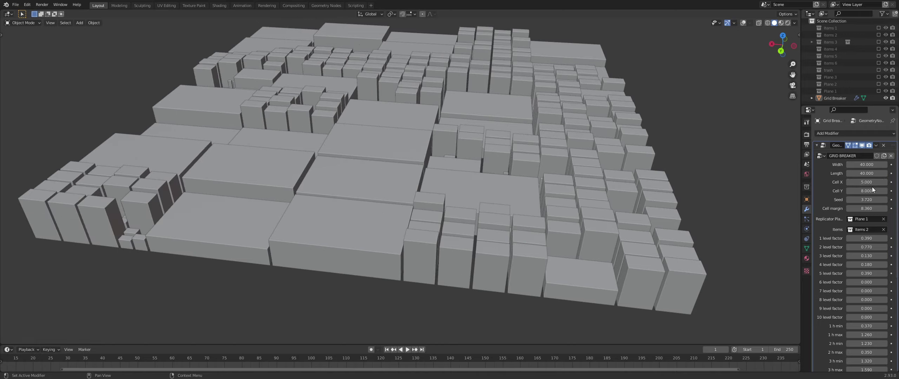
pyautogui.write('5')
pyautogui.press('Return')
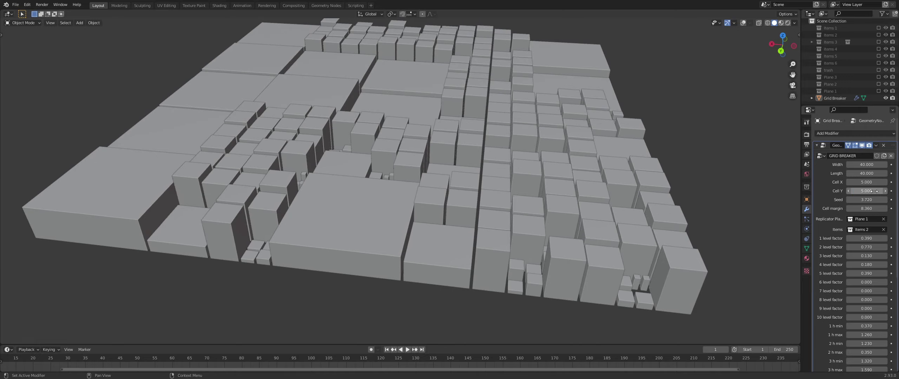
# - Raise the cell margin between blocks to about 3.040
pyautogui.moveTo(467, 222)
pyautogui.mouseDown(button='middle')
pyautogui.moveTo(542, 257)
pyautogui.moveTo(726, 273)
pyautogui.mouseUp(button='middle')
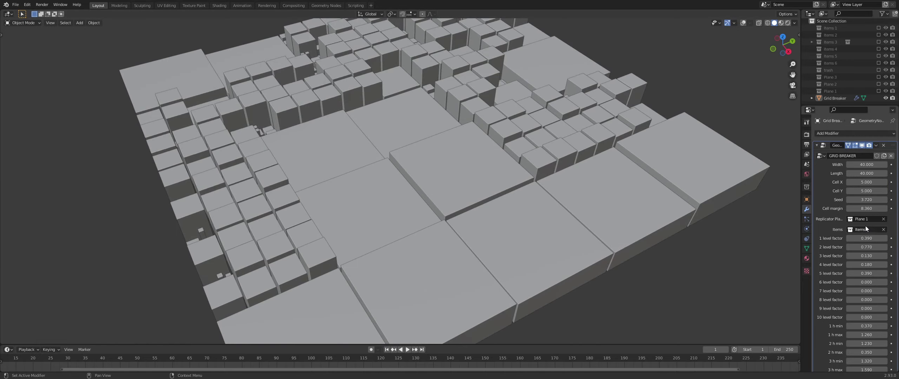
pyautogui.moveTo(866, 208)
pyautogui.mouseDown()
pyautogui.moveTo(887, 208)
pyautogui.moveTo(843, 209)
pyautogui.moveTo(871, 208)
pyautogui.mouseUp()
pyautogui.moveTo(523, 202)
pyautogui.mouseDown(button='middle')
pyautogui.moveTo(690, 197)
pyautogui.moveTo(222, 105)
pyautogui.mouseUp(button='middle')
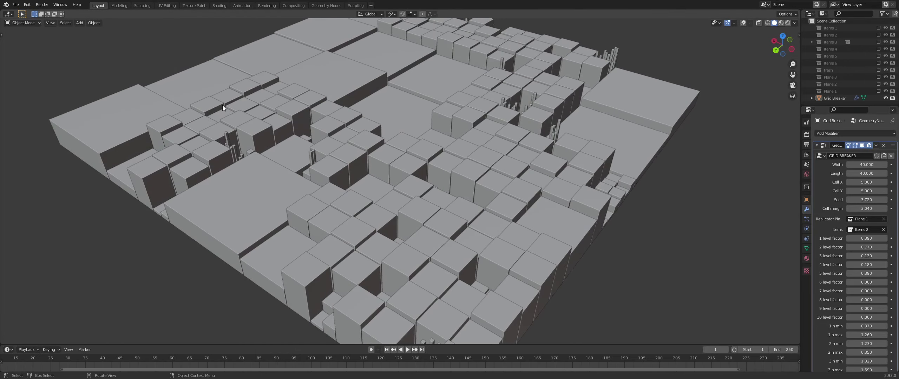
pyautogui.click(15, 5)
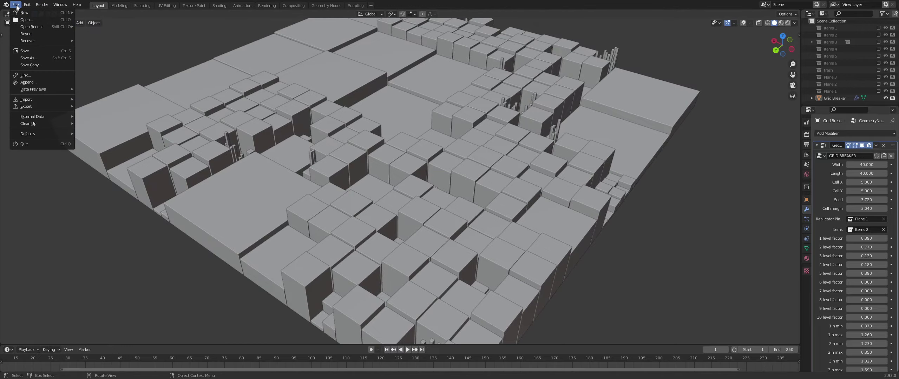
# - Revert the file to its saved version and switch the grid items to Items 2
pyautogui.click(23, 36)
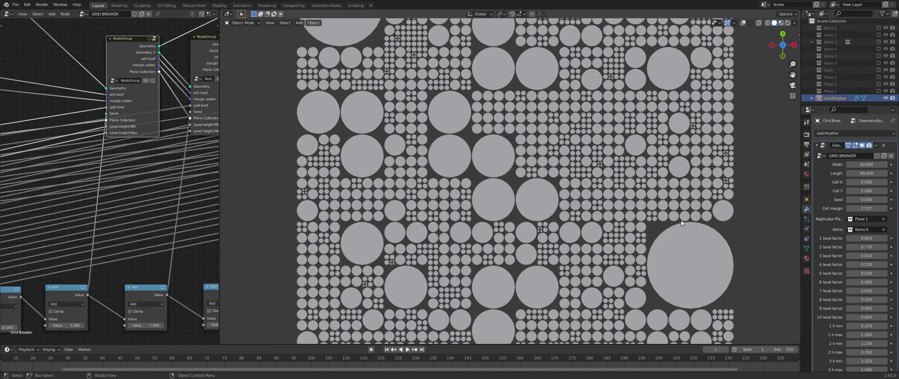
pyautogui.moveTo(681, 224); pyautogui.dragTo(597, 182, button='middle')
pyautogui.click(866, 229)
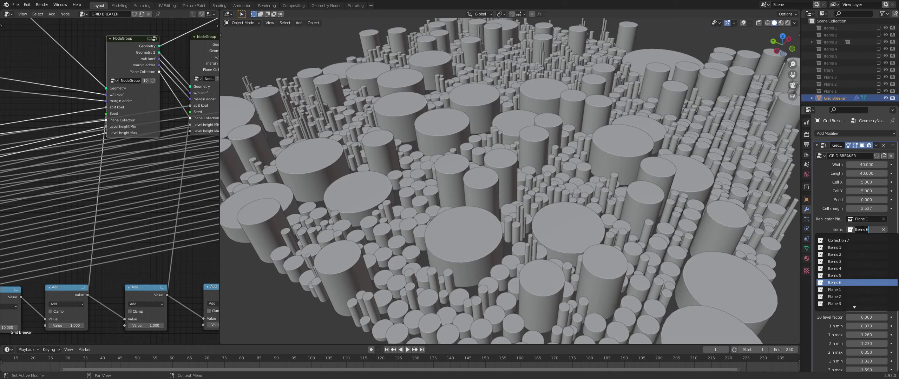
pyautogui.click(843, 254)
pyautogui.moveTo(702, 246); pyautogui.dragTo(597, 228, button='middle')
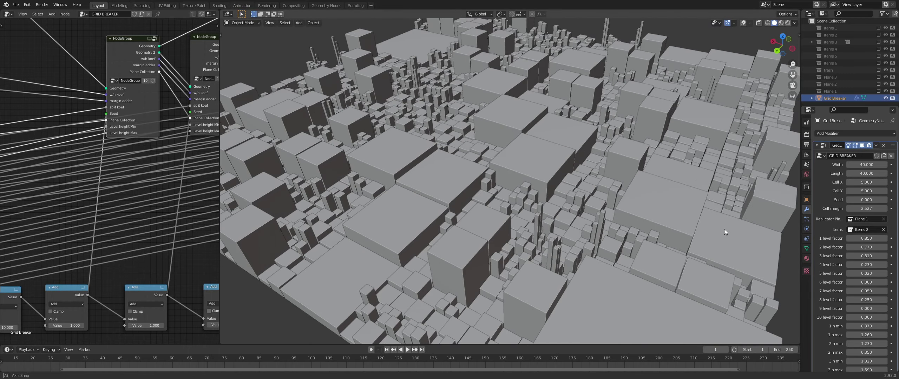
pyautogui.scroll(-5, 826, 326)
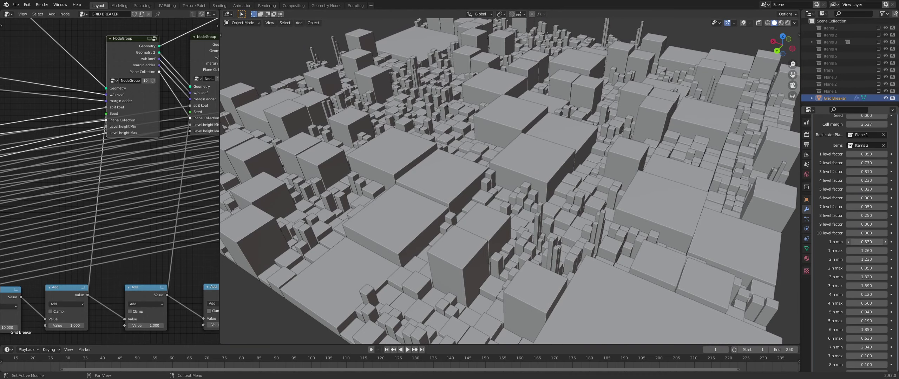
# - Raise 1 h min to 2.470 and 3 h max to 2.110, then collapse the Geometry Nodes modifier
pyautogui.moveTo(866, 242)
pyautogui.mouseDown()
pyautogui.moveTo(888, 242)
pyautogui.moveTo(849, 242)
pyautogui.moveTo(888, 242)
pyautogui.moveTo(888, 250)
pyautogui.moveTo(858, 250)
pyautogui.moveTo(874, 259)
pyautogui.moveTo(860, 259)
pyautogui.moveTo(889, 259)
pyautogui.moveTo(857, 259)
pyautogui.mouseUp()
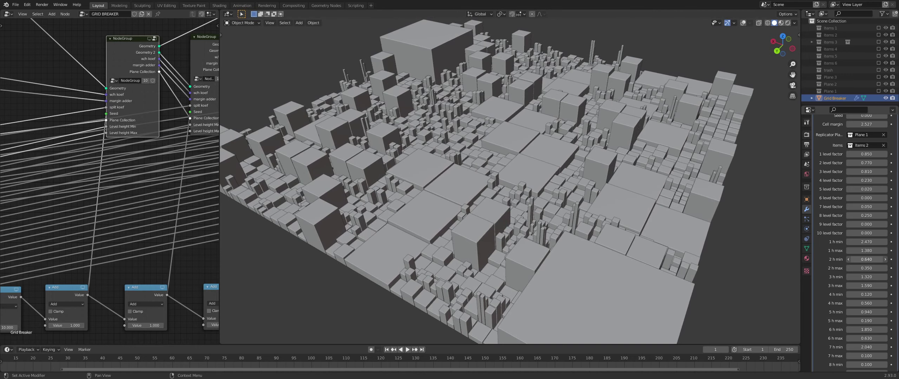
pyautogui.moveTo(867, 286); pyautogui.dragTo(870, 286)
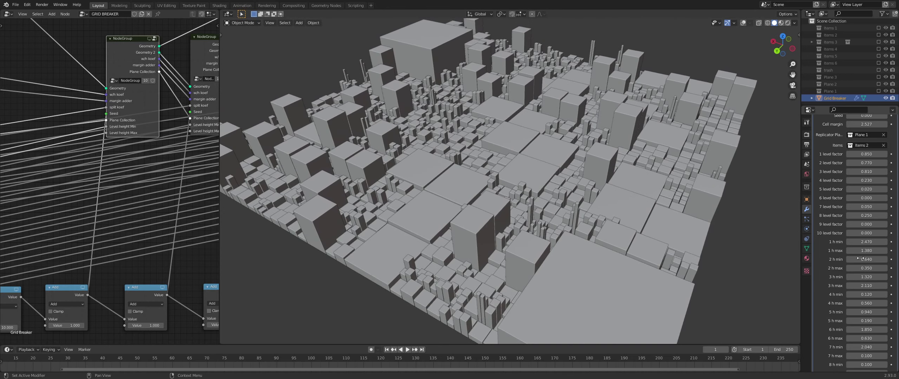
pyautogui.scroll(5, 863, 198)
pyautogui.click(818, 131)
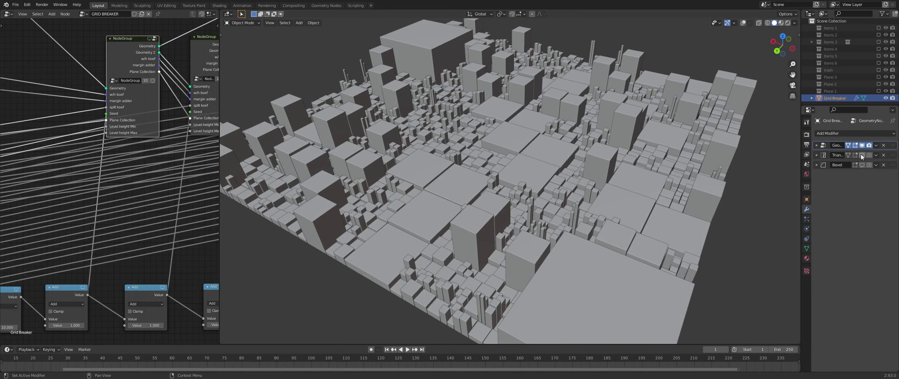
# - Show the Bevel modifier in viewport, view in Rendered shading, and re-expand the Grid Breaker inputs
pyautogui.click(862, 165)
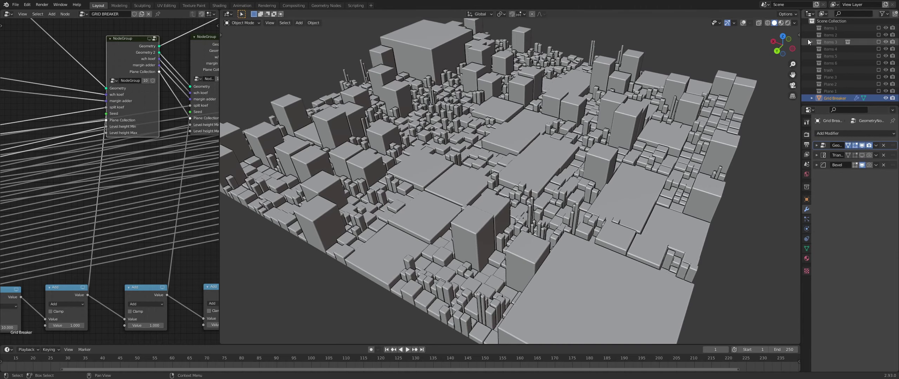
pyautogui.click(788, 22)
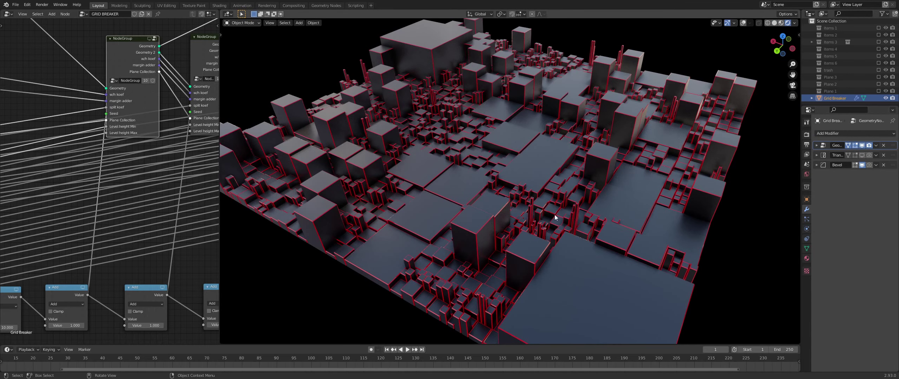
pyautogui.moveTo(555, 215)
pyautogui.mouseDown(button='middle')
pyautogui.moveTo(639, 206)
pyautogui.moveTo(726, 215)
pyautogui.mouseUp(button='middle')
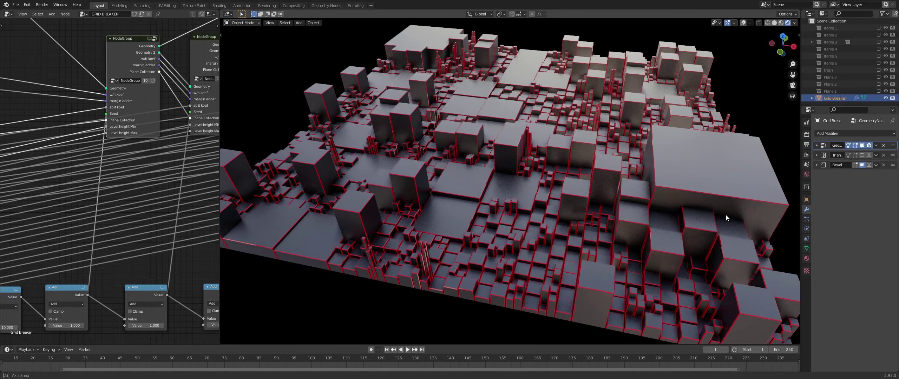
pyautogui.click(817, 146)
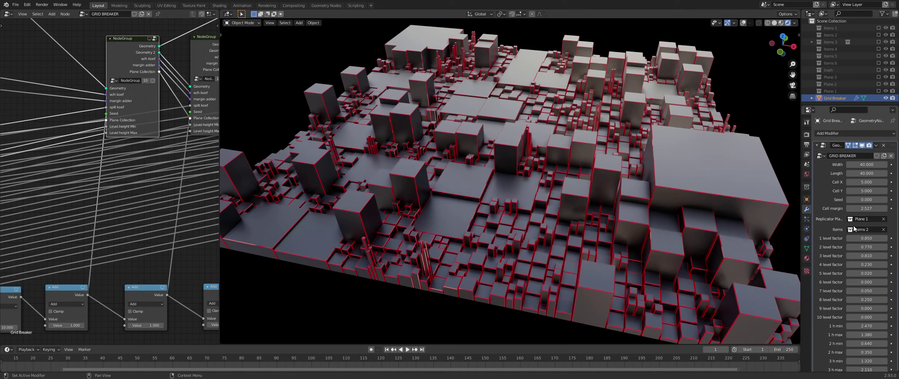
# - Switch the grid items to the Items 6 cylinders
pyautogui.click(852, 230)
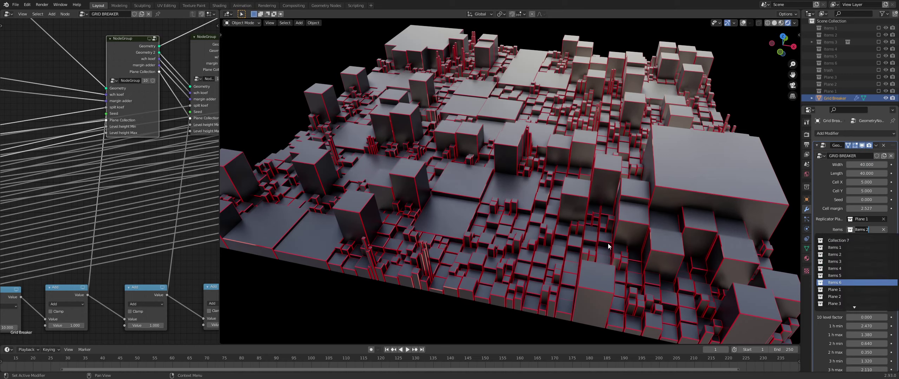
pyautogui.press('Return')
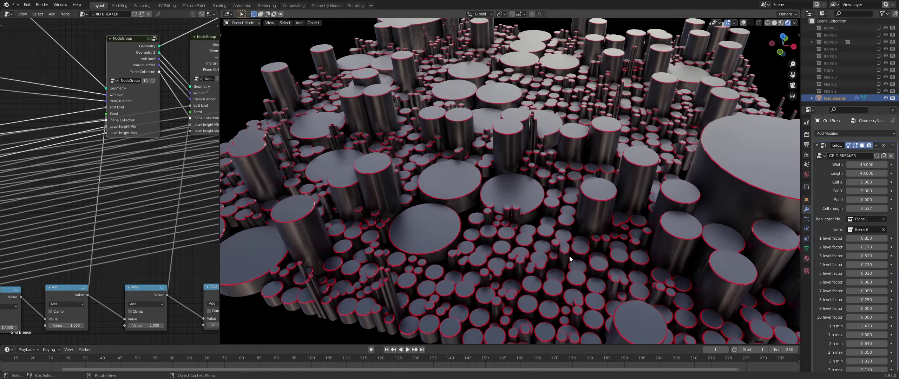
pyautogui.moveTo(577, 254); pyautogui.dragTo(719, 249, button='middle')
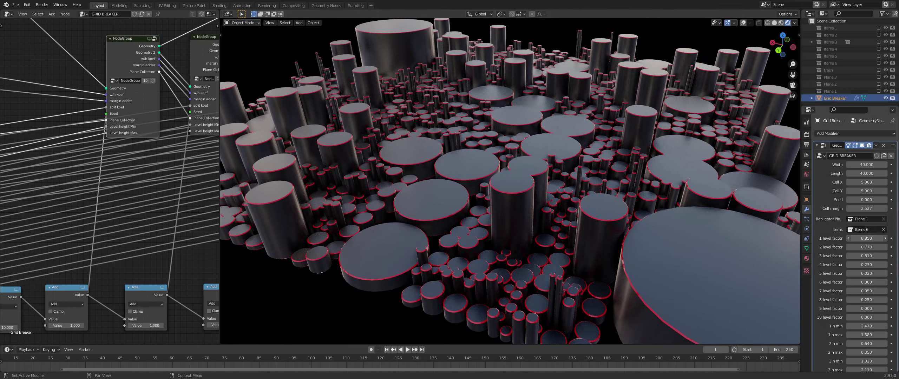
# - Change the 1 level factor and set the cell size to 2, then 4
pyautogui.moveTo(866, 238); pyautogui.dragTo(870, 239)
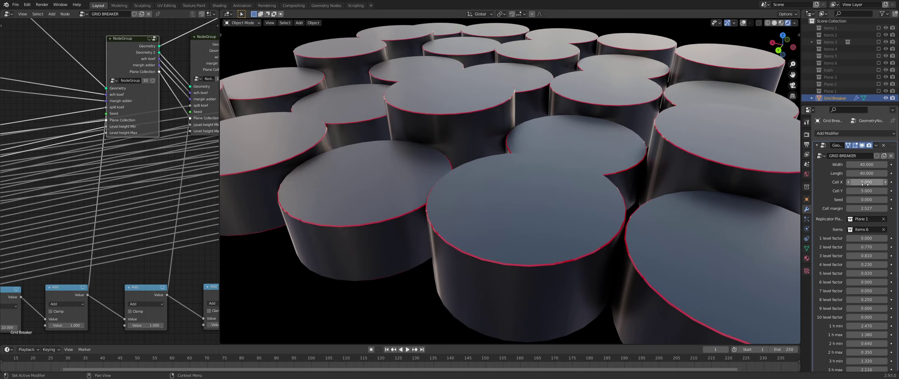
pyautogui.write('2')
pyautogui.press('Return')
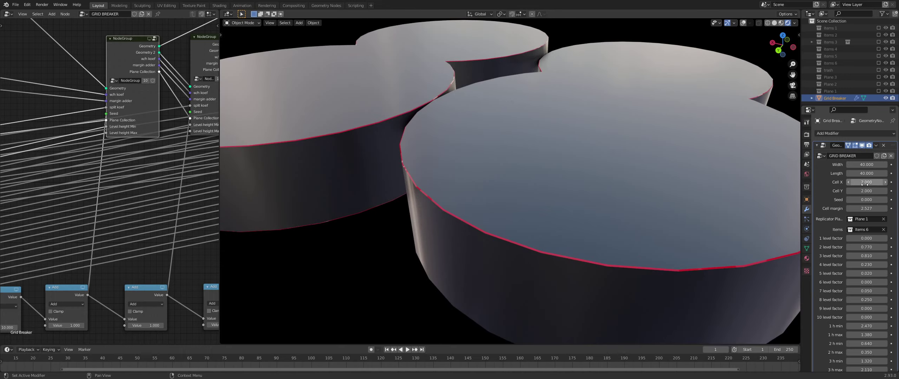
pyautogui.write('4')
pyautogui.press('Return')
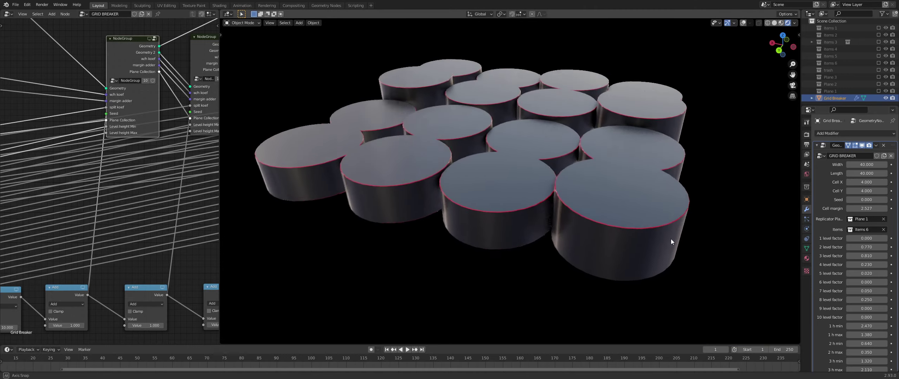
# - Switch the grid items back to Items 2 boxes
pyautogui.moveTo(651, 218); pyautogui.dragTo(759, 244, button='middle')
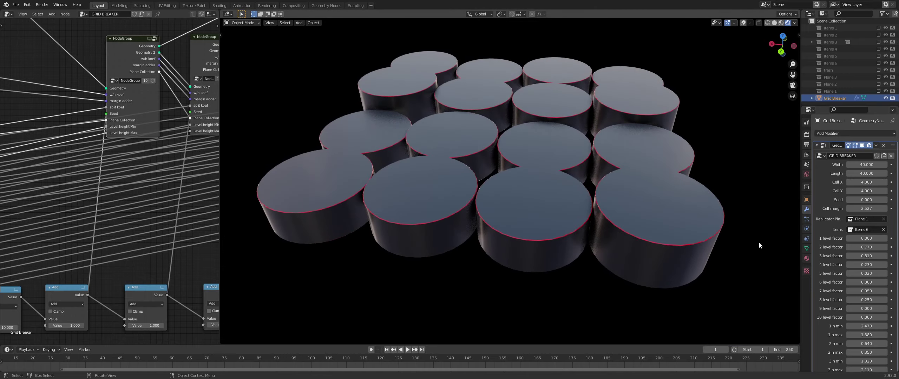
pyautogui.click(868, 229)
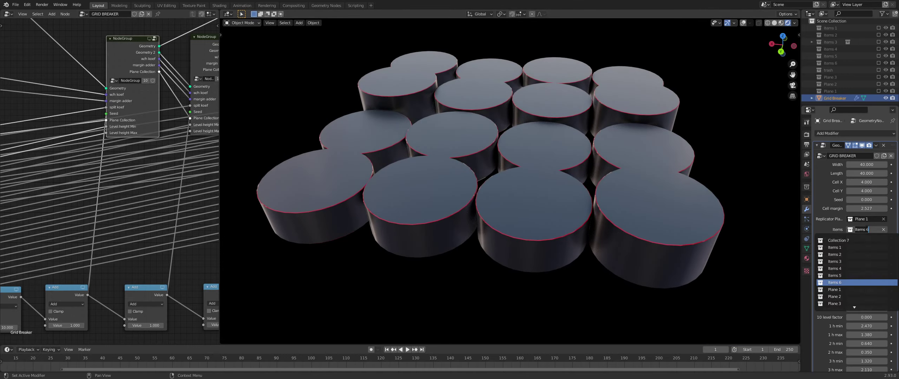
pyautogui.click(854, 254)
# - Hide the Bevel modifier's effect in the viewport
pyautogui.moveTo(766, 260); pyautogui.dragTo(745, 271, button='middle')
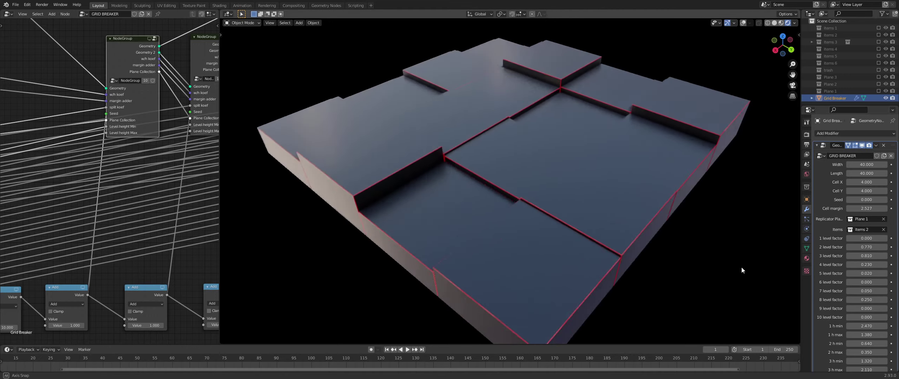
pyautogui.scroll(-5, 842, 286)
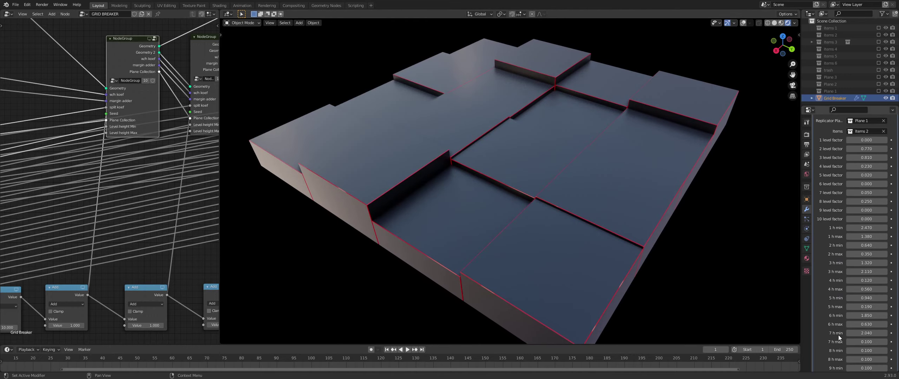
pyautogui.scroll(-5, 839, 355)
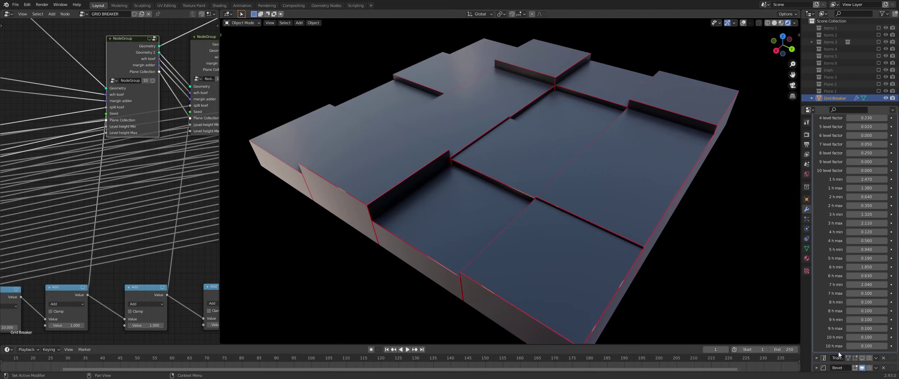
pyautogui.click(862, 368)
# - Raise the first level factor to 0.280 and the second to 0.810
pyautogui.moveTo(719, 268); pyautogui.dragTo(781, 268, button='middle')
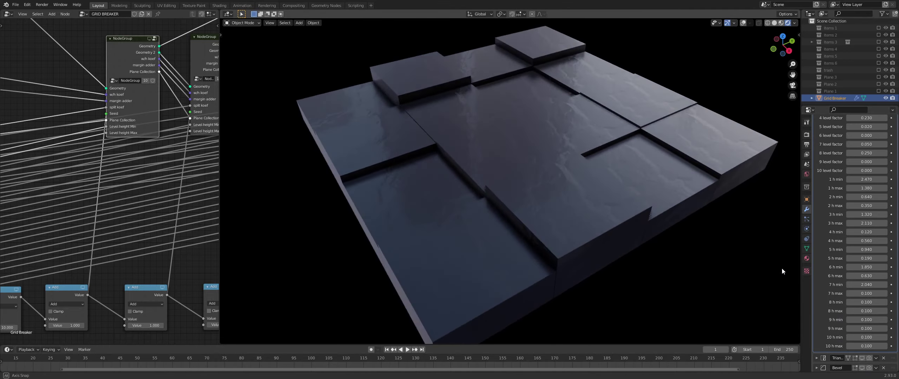
pyautogui.scroll(3, 843, 202)
pyautogui.scroll(3, 843, 200)
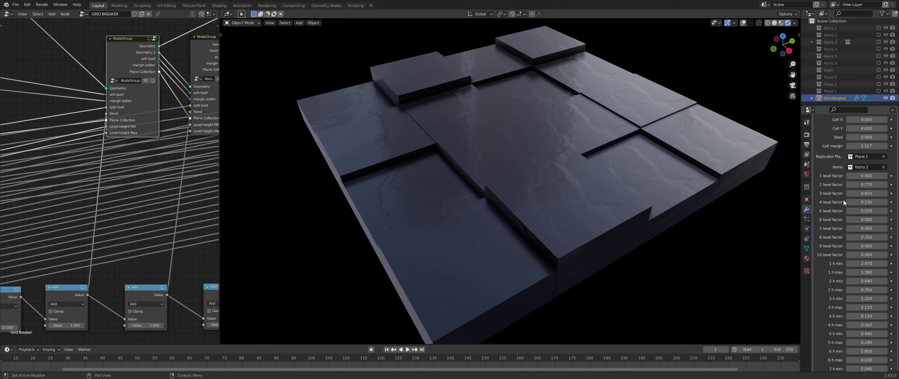
pyautogui.scroll(3, 850, 201)
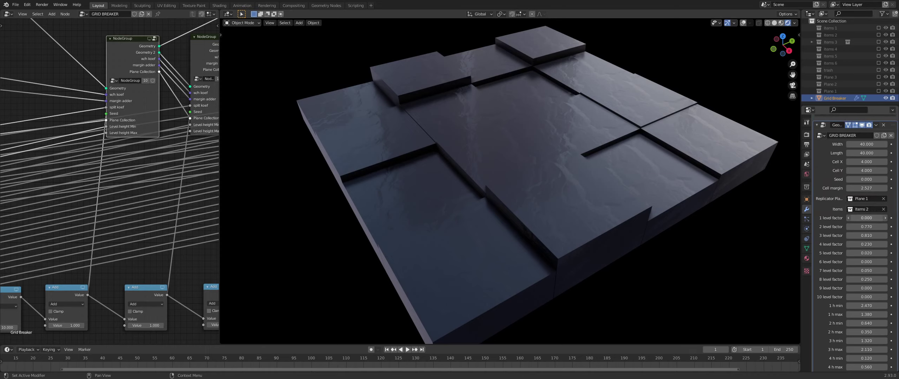
pyautogui.moveTo(866, 217)
pyautogui.mouseDown()
pyautogui.moveTo(877, 218)
pyautogui.moveTo(857, 226)
pyautogui.mouseUp()
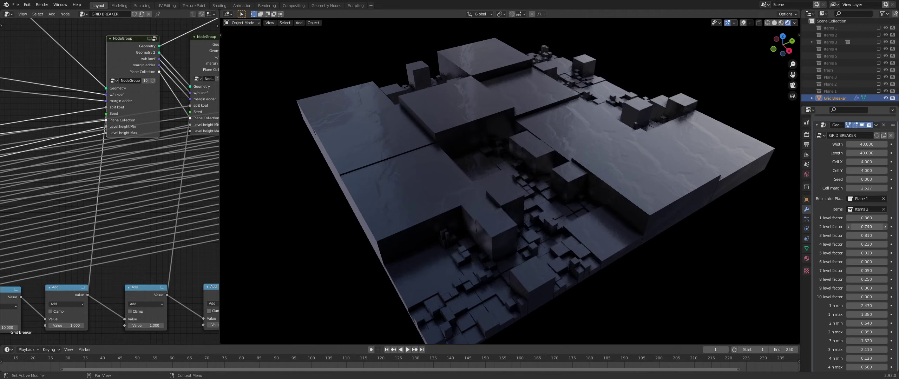
pyautogui.moveTo(866, 226); pyautogui.dragTo(870, 227)
# - Switch the viewport back to plain Solid shading to view the grey blocks
pyautogui.moveTo(623, 212)
pyautogui.mouseDown(button='middle')
pyautogui.moveTo(537, 211)
pyautogui.moveTo(649, 75)
pyautogui.mouseUp(button='middle')
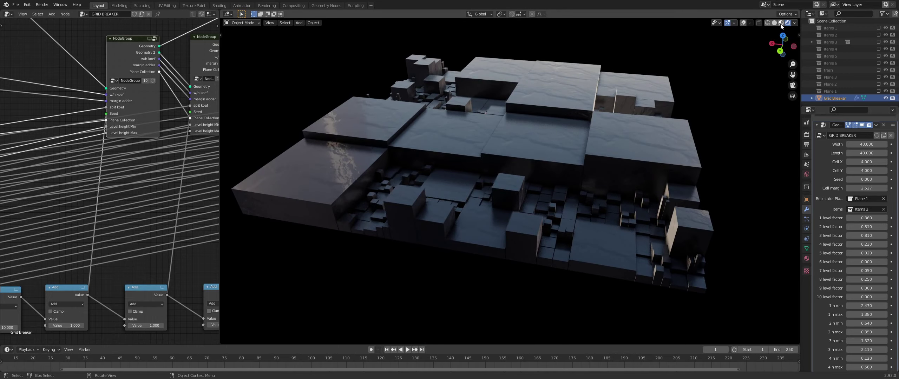
pyautogui.moveTo(735, 87)
pyautogui.mouseDown(button='middle')
pyautogui.moveTo(567, 193)
pyautogui.moveTo(638, 208)
pyautogui.mouseUp(button='middle')
pyautogui.scroll(5, 616, 210)
pyautogui.scroll(-4, 617, 209)
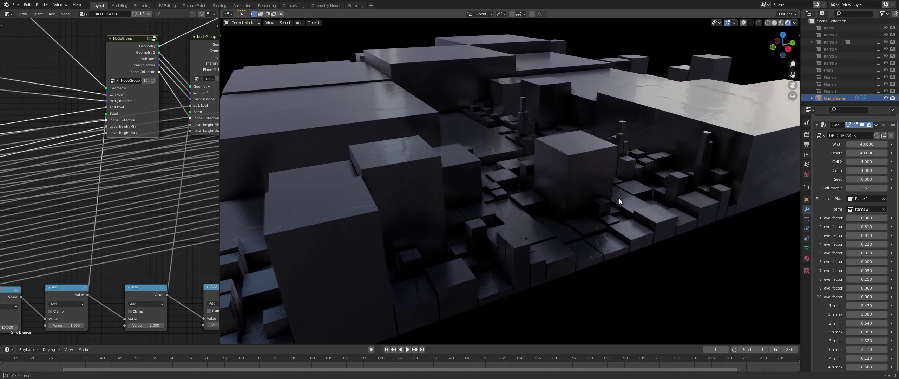
pyautogui.click(774, 23)
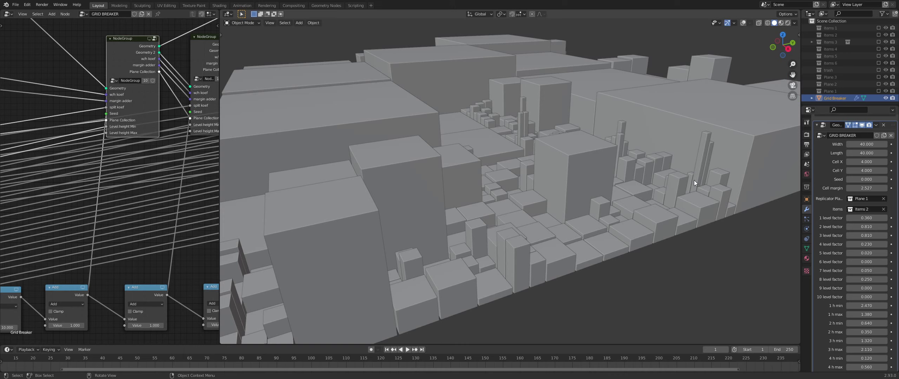
pyautogui.keyDown('shift'); pyautogui.moveTo(696, 183); pyautogui.dragTo(686, 214, button='middle'); pyautogui.keyUp('shift')
# - Retune the second, third (0.600), fifth and seventh (0.320) level factors
pyautogui.moveTo(866, 226)
pyautogui.mouseDown()
pyautogui.moveTo(843, 227)
pyautogui.moveTo(889, 227)
pyautogui.moveTo(846, 235)
pyautogui.moveTo(888, 236)
pyautogui.mouseUp()
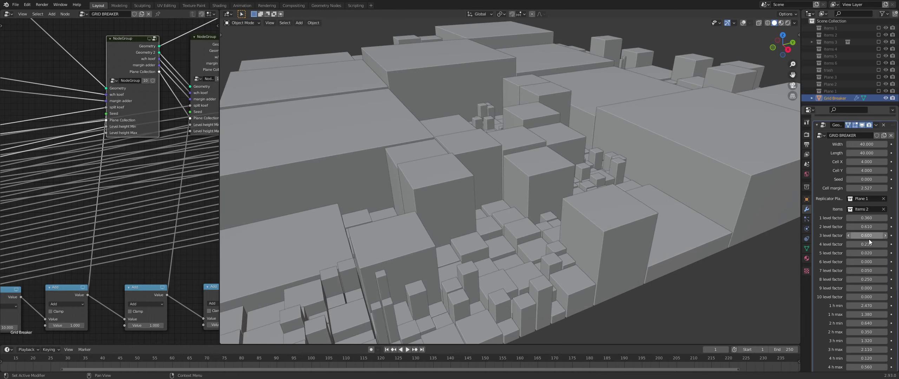
pyautogui.moveTo(869, 244)
pyautogui.mouseDown()
pyautogui.moveTo(888, 244)
pyautogui.moveTo(850, 244)
pyautogui.mouseUp()
pyautogui.moveTo(866, 253)
pyautogui.mouseDown()
pyautogui.moveTo(853, 253)
pyautogui.moveTo(881, 262)
pyautogui.mouseUp()
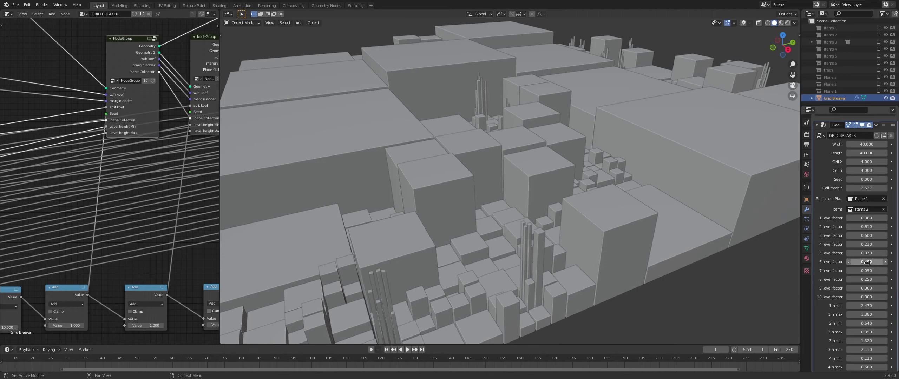
pyautogui.moveTo(867, 270); pyautogui.dragTo(883, 270)
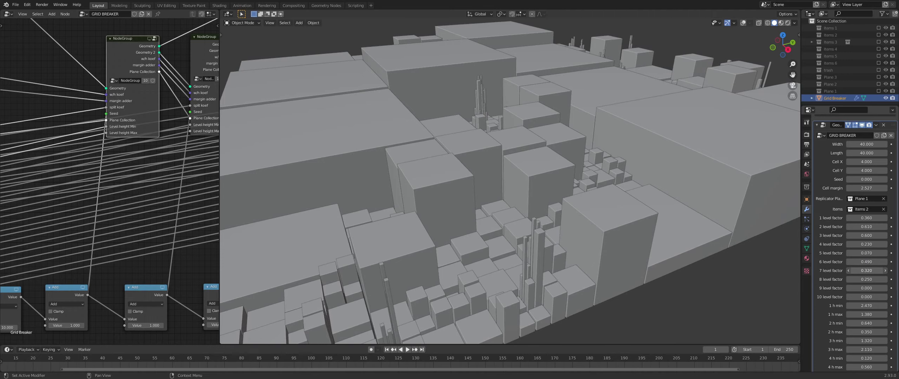
# - Set Cell margin to 0.000 and further retune the seventh and first level factors
pyautogui.moveTo(867, 188); pyautogui.dragTo(850, 188)
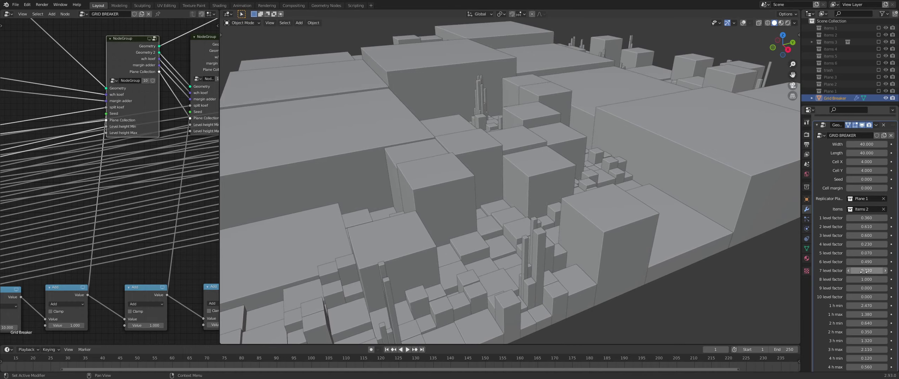
pyautogui.moveTo(863, 271); pyautogui.dragTo(876, 271)
pyautogui.moveTo(867, 218)
pyautogui.mouseDown()
pyautogui.moveTo(895, 218)
pyautogui.moveTo(875, 226)
pyautogui.moveTo(841, 218)
pyautogui.mouseUp()
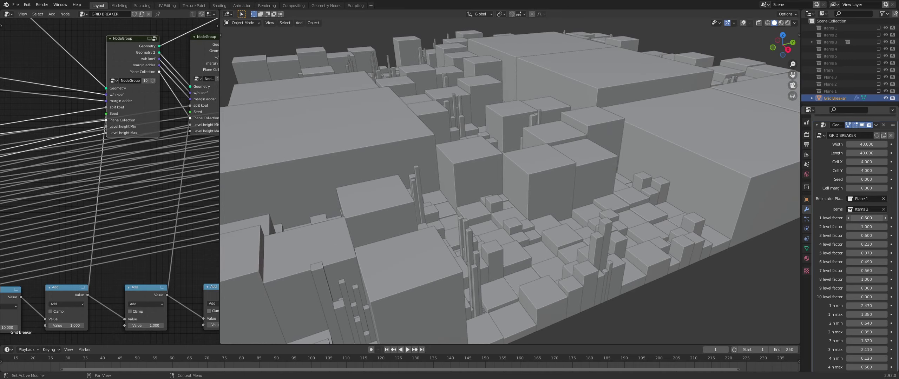
pyautogui.moveTo(662, 223)
pyautogui.mouseDown(button='middle')
pyautogui.moveTo(614, 240)
pyautogui.moveTo(616, 259)
pyautogui.moveTo(683, 158)
pyautogui.mouseUp(button='middle')
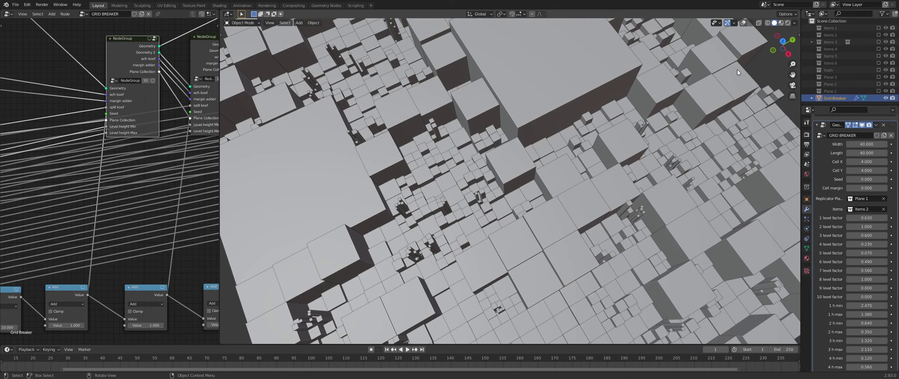
# - From top view, set the 8 level factor to 0.610 and the 9 level factor to 0.360
pyautogui.press('KP_7')
pyautogui.scroll(-4, 638, 236)
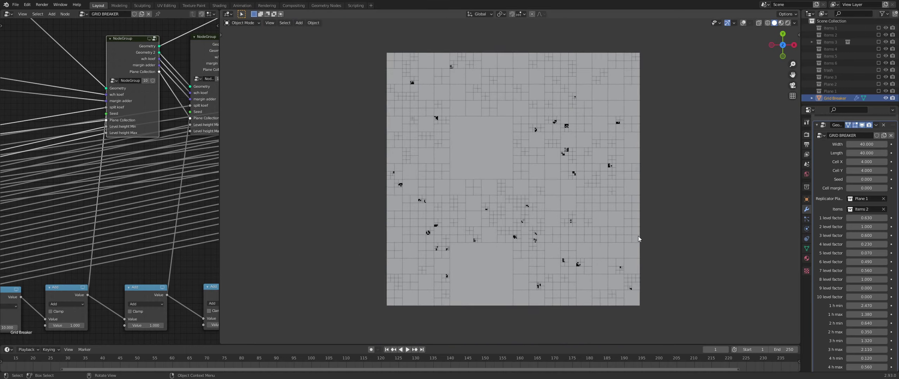
pyautogui.scroll(3, 628, 139)
pyautogui.scroll(4, 484, 244)
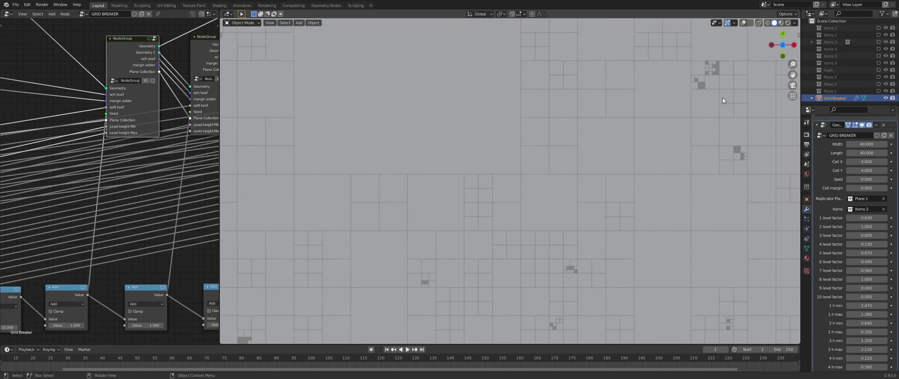
pyautogui.keyDown('shift'); pyautogui.moveTo(722, 98); pyautogui.dragTo(506, 227, button='middle'); pyautogui.keyUp('shift')
pyautogui.scroll(3, 500, 224)
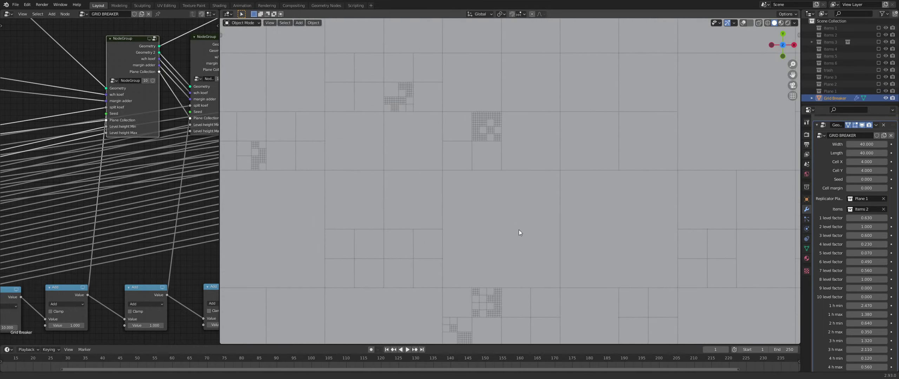
pyautogui.scroll(4, 518, 211)
pyautogui.scroll(2, 515, 207)
pyautogui.keyDown('shift'); pyautogui.moveTo(497, 212); pyautogui.dragTo(647, 227, button='middle'); pyautogui.keyUp('shift')
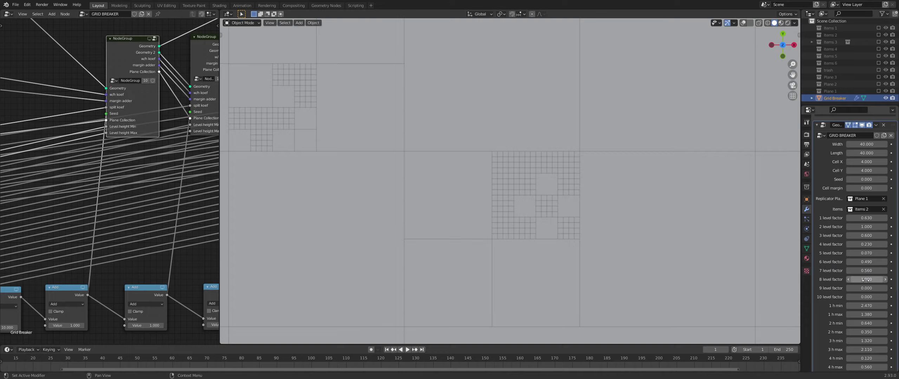
pyautogui.press('BackSpace')
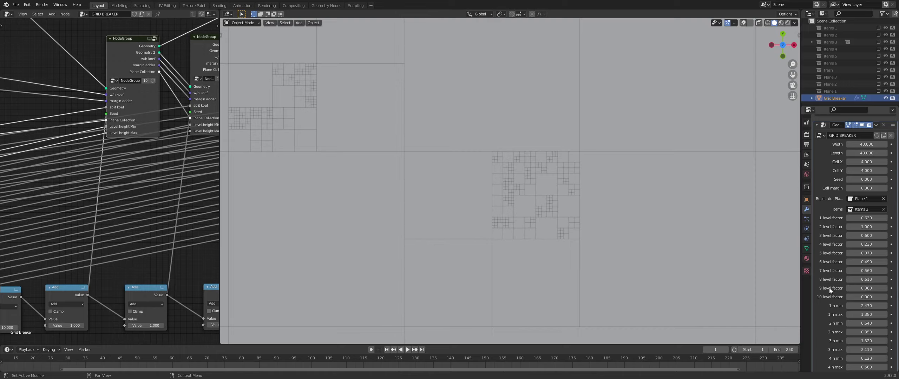
pyautogui.scroll(-3, 826, 307)
pyautogui.scroll(-5, 826, 315)
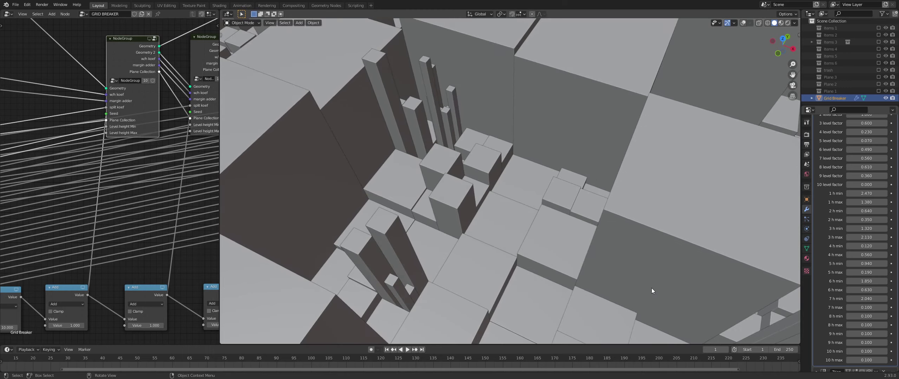
# - Raise 8 h max to 1.960 and set 9 h max to 2.400 for thin towers
pyautogui.moveTo(596, 268)
pyautogui.mouseDown(button='middle')
pyautogui.moveTo(609, 287)
pyautogui.moveTo(489, 248)
pyautogui.mouseUp(button='middle')
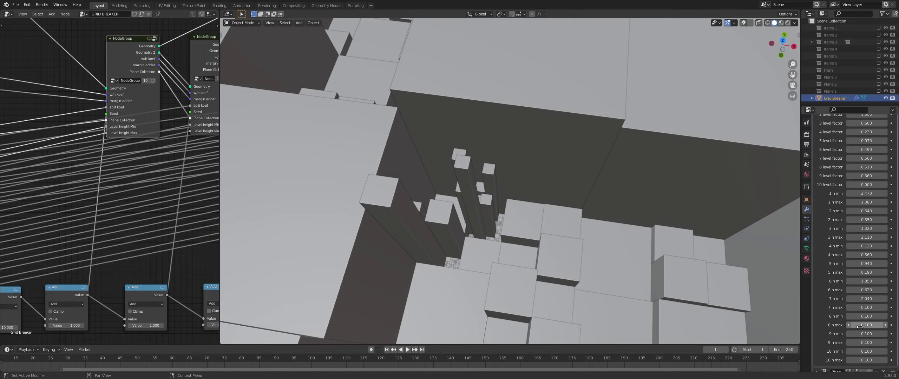
pyautogui.moveTo(859, 326)
pyautogui.mouseDown()
pyautogui.moveTo(893, 325)
pyautogui.moveTo(874, 333)
pyautogui.moveTo(886, 333)
pyautogui.moveTo(870, 343)
pyautogui.moveTo(878, 343)
pyautogui.mouseUp()
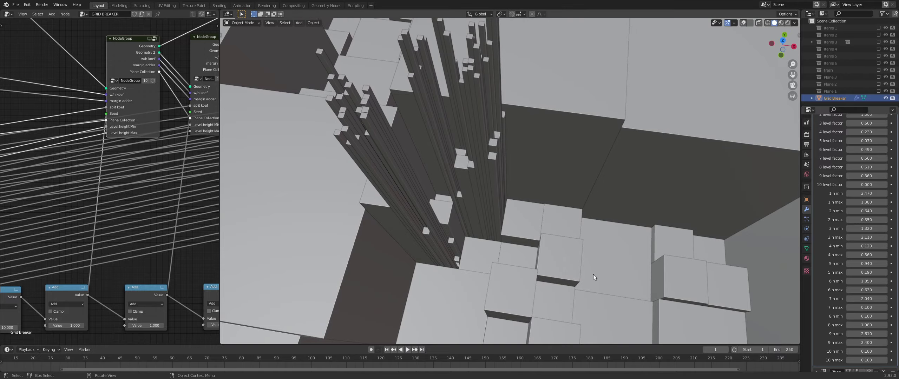
pyautogui.moveTo(579, 246)
pyautogui.mouseDown(button='middle')
pyautogui.moveTo(627, 279)
pyautogui.moveTo(617, 253)
pyautogui.moveTo(558, 230)
pyautogui.moveTo(633, 218)
pyautogui.mouseUp(button='middle')
pyautogui.scroll(-5, 559, 230)
pyautogui.scroll(-2, 560, 231)
# - Build the grid from the Plane 2 collection, producing a triangle fractal plane
pyautogui.scroll(6, 820, 230)
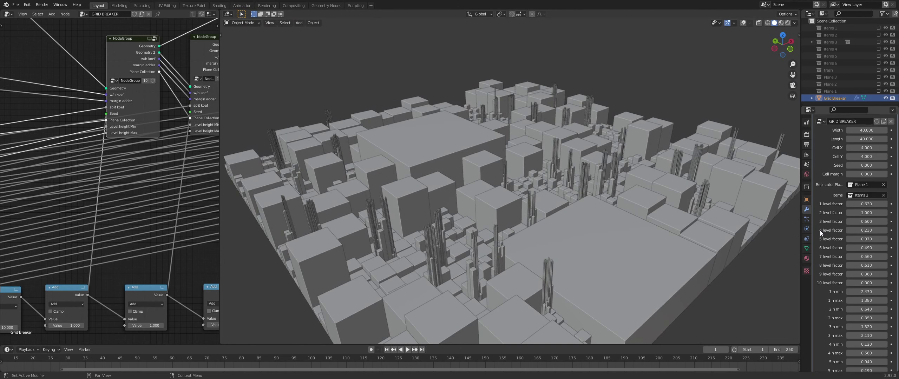
pyautogui.scroll(2, 820, 228)
pyautogui.click(851, 231)
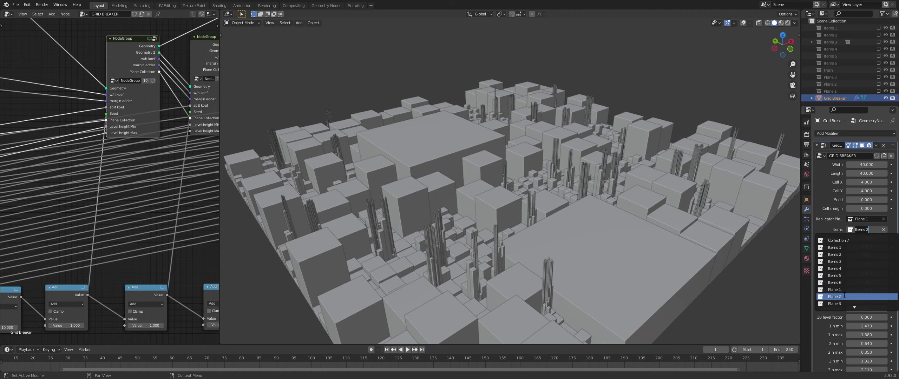
pyautogui.click(843, 297)
pyautogui.moveTo(655, 265)
pyautogui.mouseDown(button='middle')
pyautogui.moveTo(609, 293)
pyautogui.moveTo(642, 277)
pyautogui.mouseUp(button='middle')
# - Switch the Items collection to Plane 3 and inspect the regenerated fractal plane
pyautogui.click(854, 229)
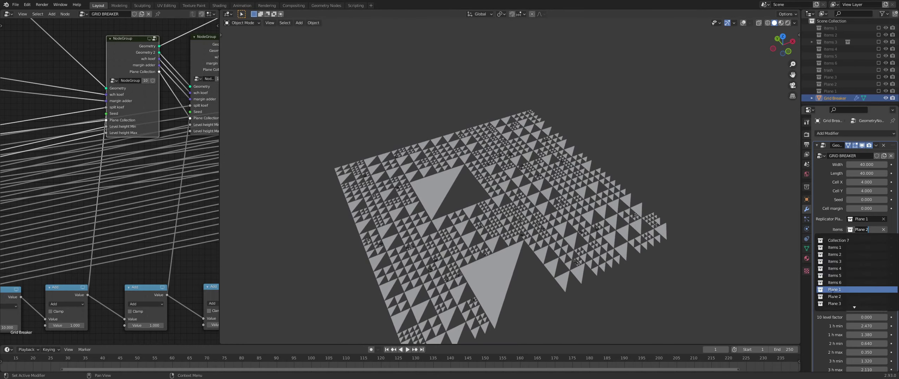
pyautogui.click(836, 304)
pyautogui.moveTo(747, 294)
pyautogui.mouseDown(button='middle')
pyautogui.moveTo(653, 277)
pyautogui.moveTo(640, 288)
pyautogui.mouseUp(button='middle')
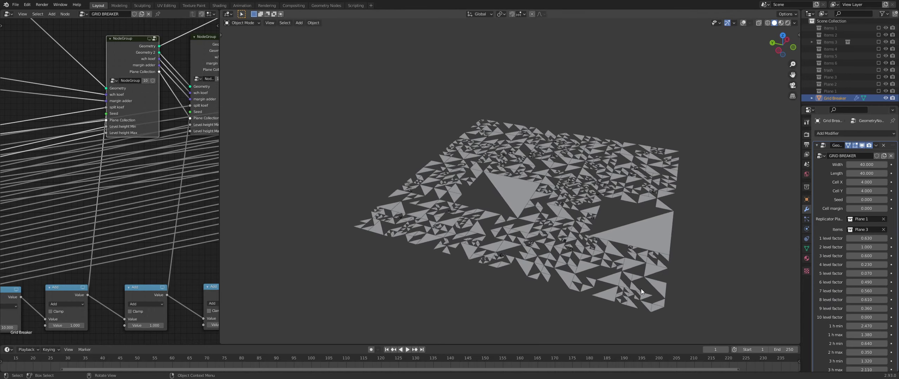
pyautogui.scroll(5, 641, 288)
pyautogui.scroll(2, 624, 276)
pyautogui.scroll(3, 625, 275)
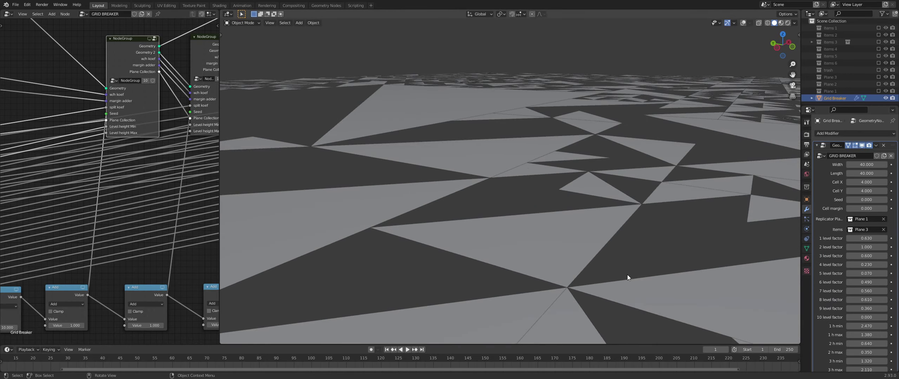
pyautogui.scroll(-3, 627, 275)
pyautogui.moveTo(628, 273); pyautogui.dragTo(615, 272, button='middle')
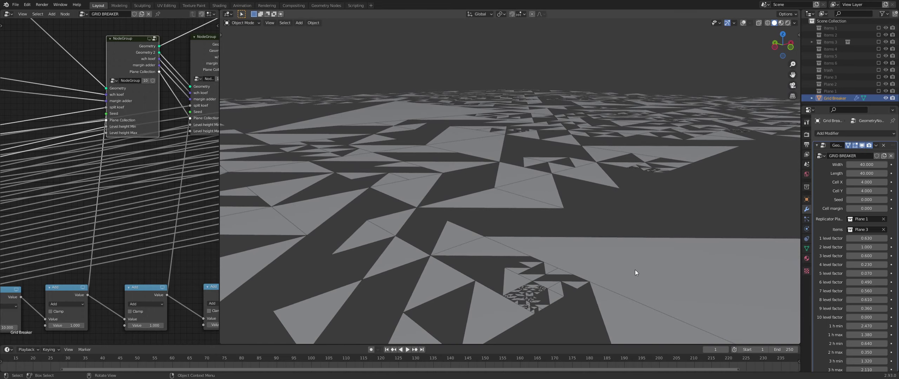
# - Switch Items to the Items 6 collection to make a cylinder grid
pyautogui.click(858, 230)
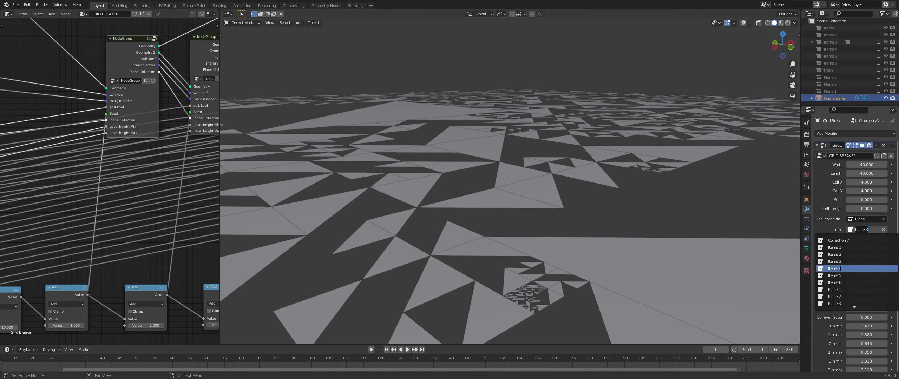
pyautogui.click(839, 280)
pyautogui.scroll(-4, 675, 268)
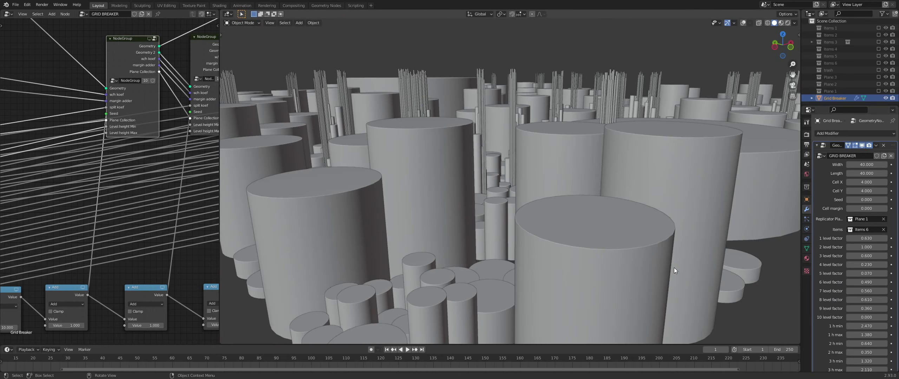
pyautogui.scroll(-4, 674, 267)
pyautogui.scroll(-3, 671, 278)
pyautogui.moveTo(671, 278); pyautogui.dragTo(755, 263, button='middle')
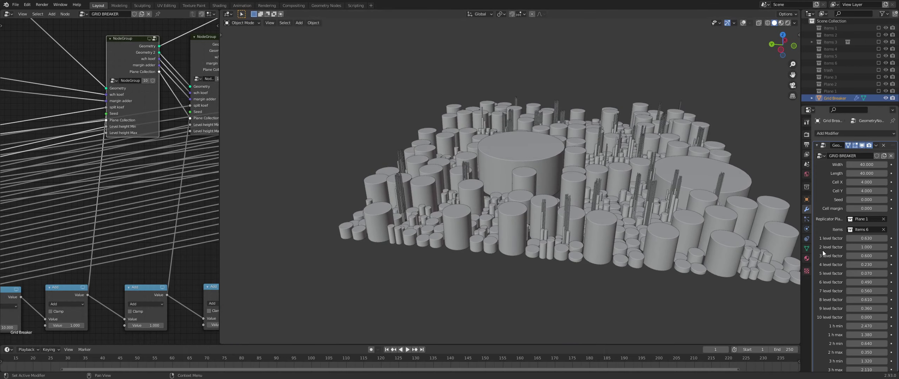
# - Switch Items to the Items 5 collection for a city of boxes
pyautogui.click(860, 231)
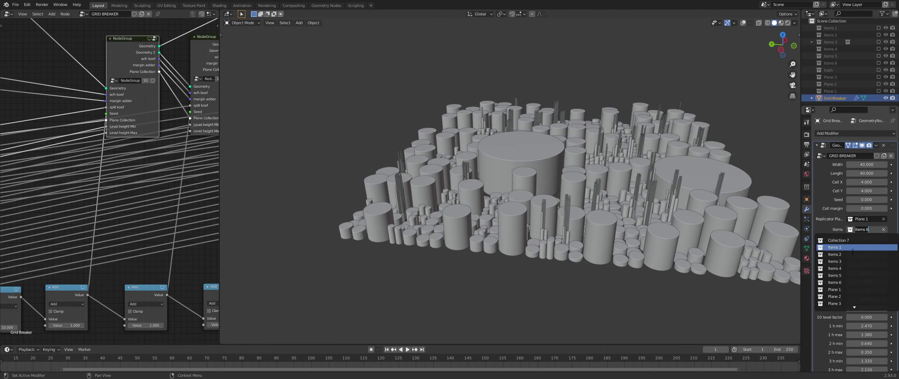
pyautogui.click(844, 274)
pyautogui.moveTo(703, 256)
pyautogui.mouseDown(button='middle')
pyautogui.moveTo(648, 250)
pyautogui.moveTo(639, 271)
pyautogui.moveTo(725, 265)
pyautogui.moveTo(707, 257)
pyautogui.mouseUp(button='middle')
pyautogui.scroll(2, 707, 257)
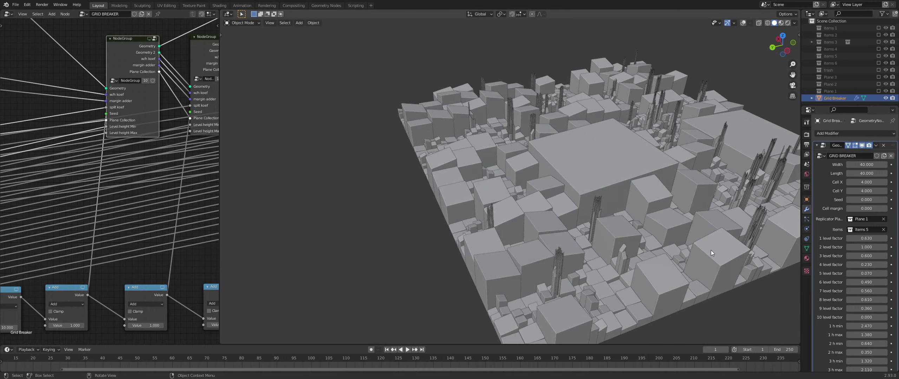
pyautogui.scroll(-3, 700, 227)
# - Switch the viewport to Rendered shading to view the block city
pyautogui.moveTo(605, 220)
pyautogui.mouseDown(button='middle')
pyautogui.moveTo(620, 227)
pyautogui.moveTo(750, 145)
pyautogui.mouseUp(button='middle')
pyautogui.click(787, 23)
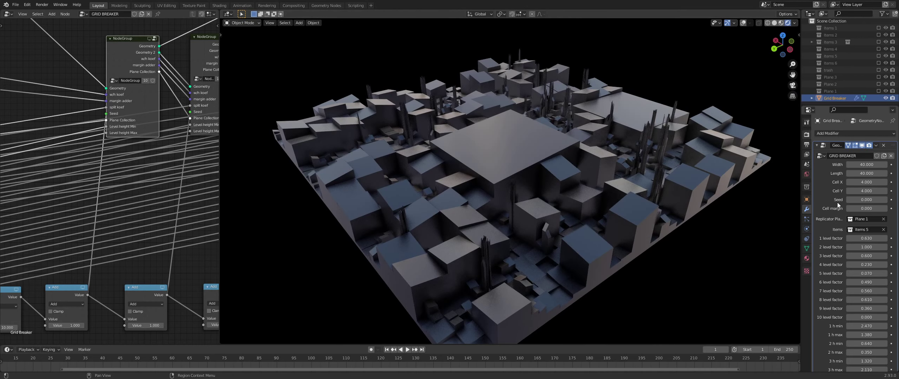
pyautogui.scroll(-5, 844, 260)
pyautogui.scroll(-2, 838, 302)
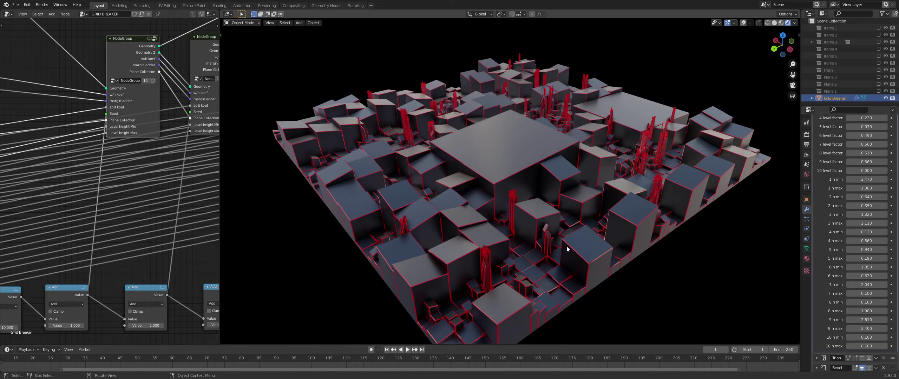
pyautogui.moveTo(566, 246)
pyautogui.mouseDown(button='middle')
pyautogui.moveTo(490, 252)
pyautogui.moveTo(503, 237)
pyautogui.moveTo(659, 239)
pyautogui.mouseUp(button='middle')
pyautogui.scroll(3, 540, 242)
pyautogui.scroll(2, 536, 241)
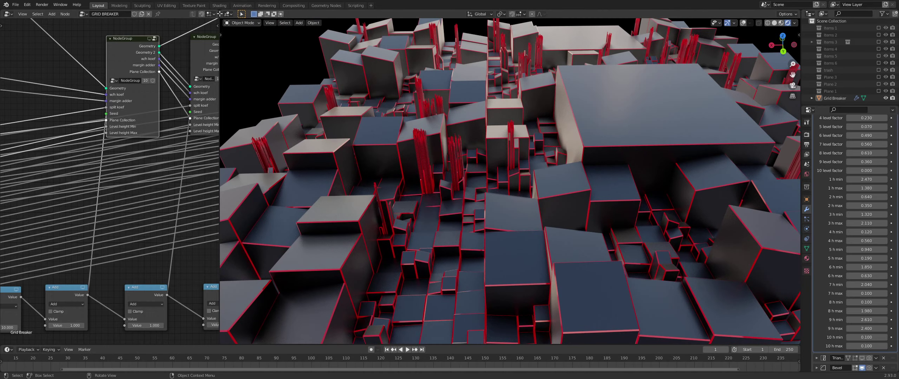
# - Maximize the 3D viewport, frame the city, and revert the file to its saved version
pyautogui.hotkey('ctrl', 'space')
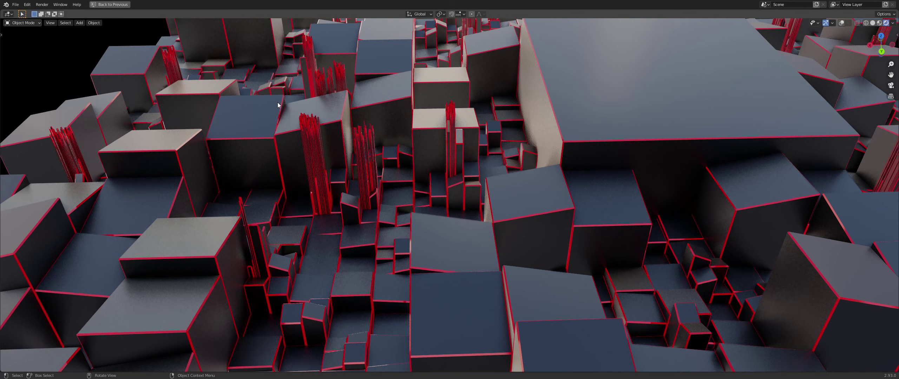
pyautogui.press('Home')
pyautogui.moveTo(367, 148)
pyautogui.mouseDown(button='middle')
pyautogui.moveTo(309, 137)
pyautogui.moveTo(431, 140)
pyautogui.moveTo(424, 158)
pyautogui.mouseUp(button='middle')
pyautogui.click(16, 4)
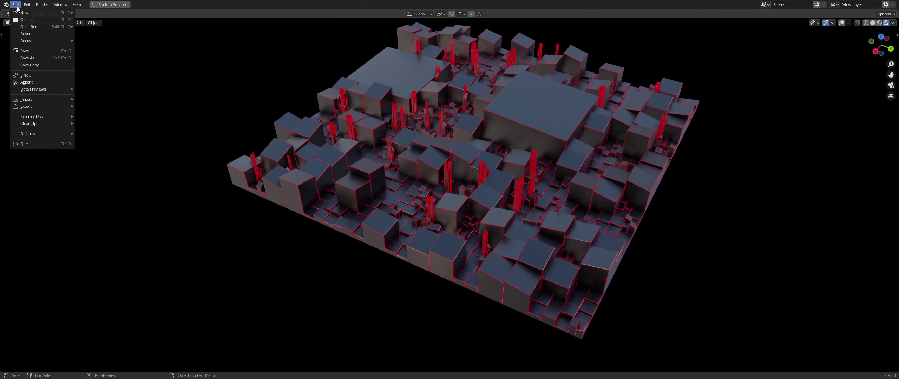
pyautogui.click(27, 34)
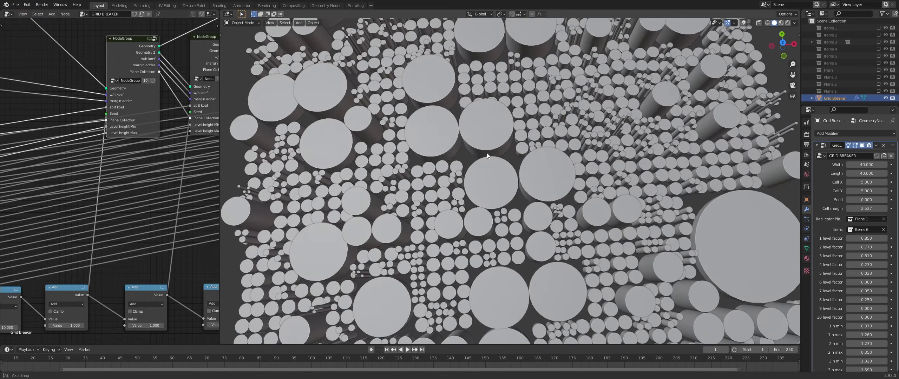
# - Show the cylinder field in Rendered shading with the Bevel modifier enabled for red edges
pyautogui.moveTo(487, 153)
pyautogui.mouseDown(button='middle')
pyautogui.moveTo(491, 128)
pyautogui.moveTo(512, 116)
pyautogui.mouseUp(button='middle')
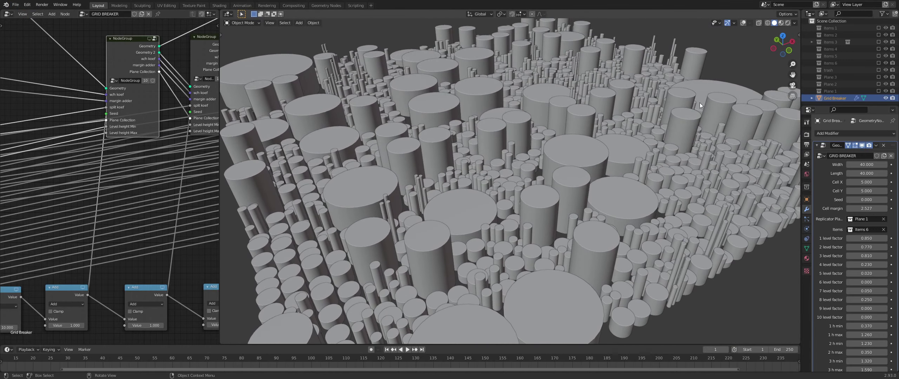
pyautogui.click(787, 23)
pyautogui.scroll(-5, 850, 281)
pyautogui.scroll(-3, 850, 357)
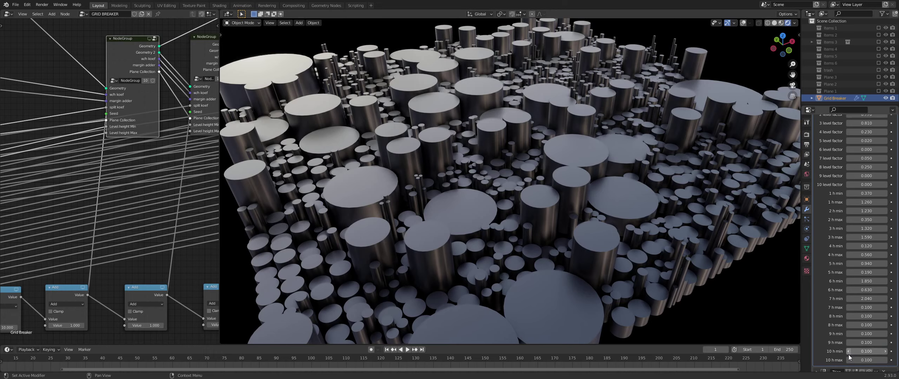
pyautogui.scroll(-2, 849, 357)
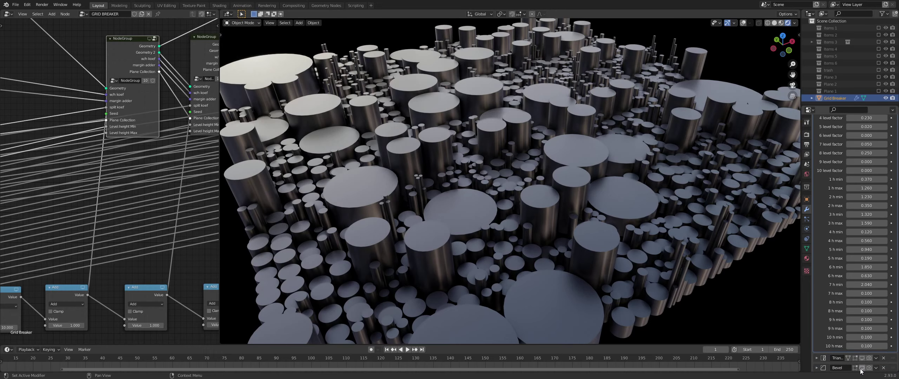
pyautogui.click(862, 368)
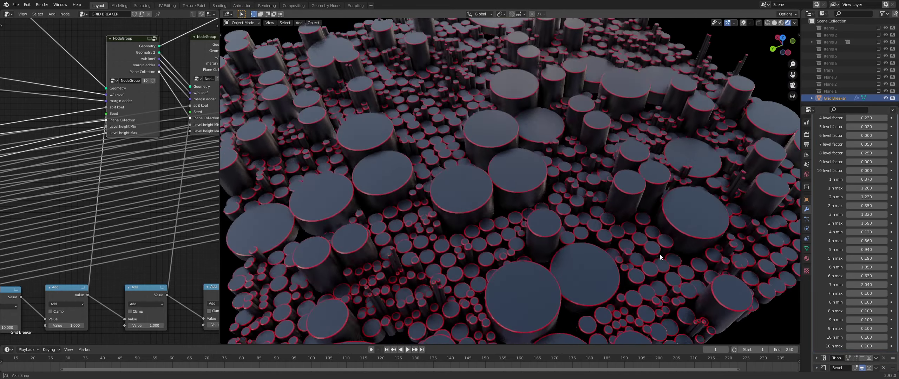